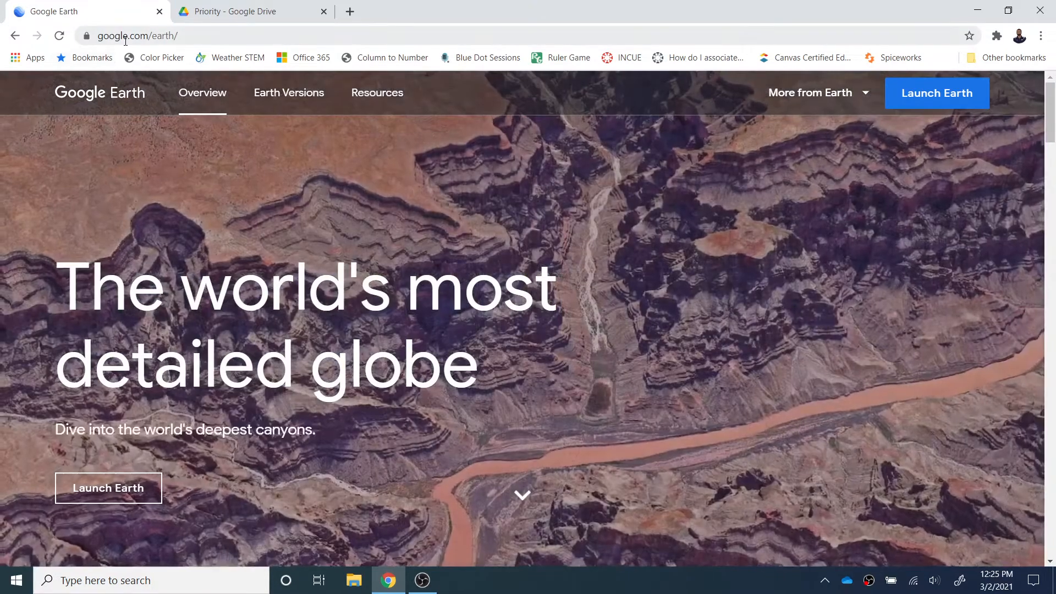
Step: Return from Google Drive to the Google Earth page and launch the web globe
left_click(275, 12)
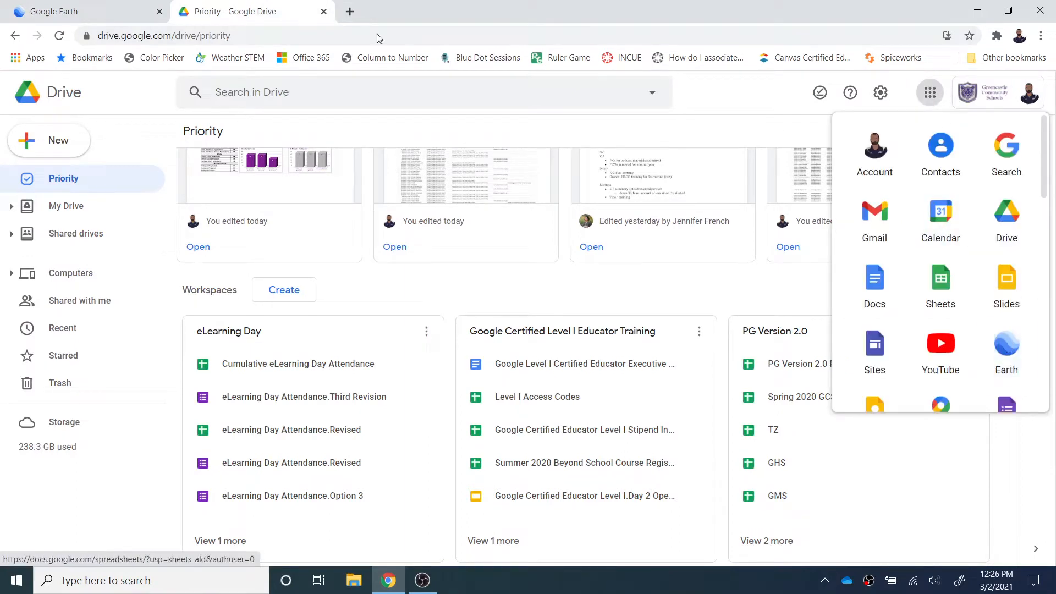
left_click(71, 11)
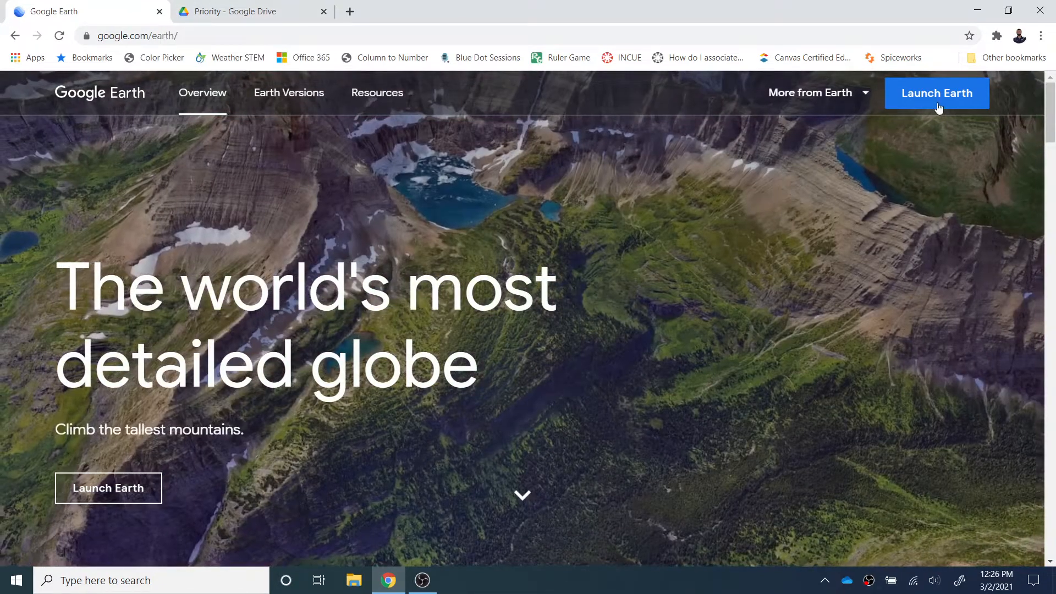
left_click(938, 106)
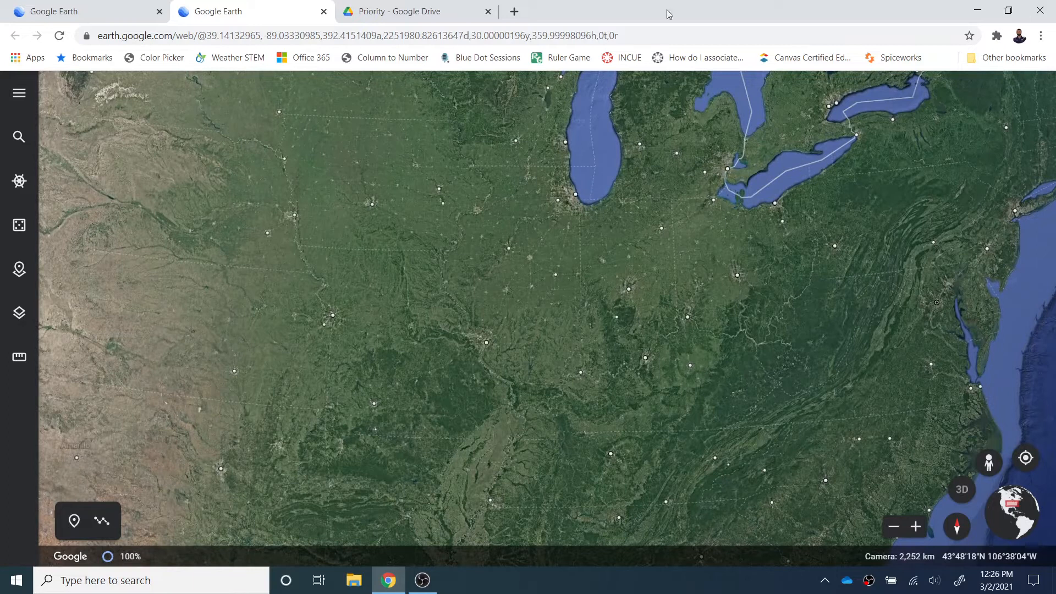
Step: Open the main menu to view its options, then collapse it
left_click(21, 88)
left_click(21, 91)
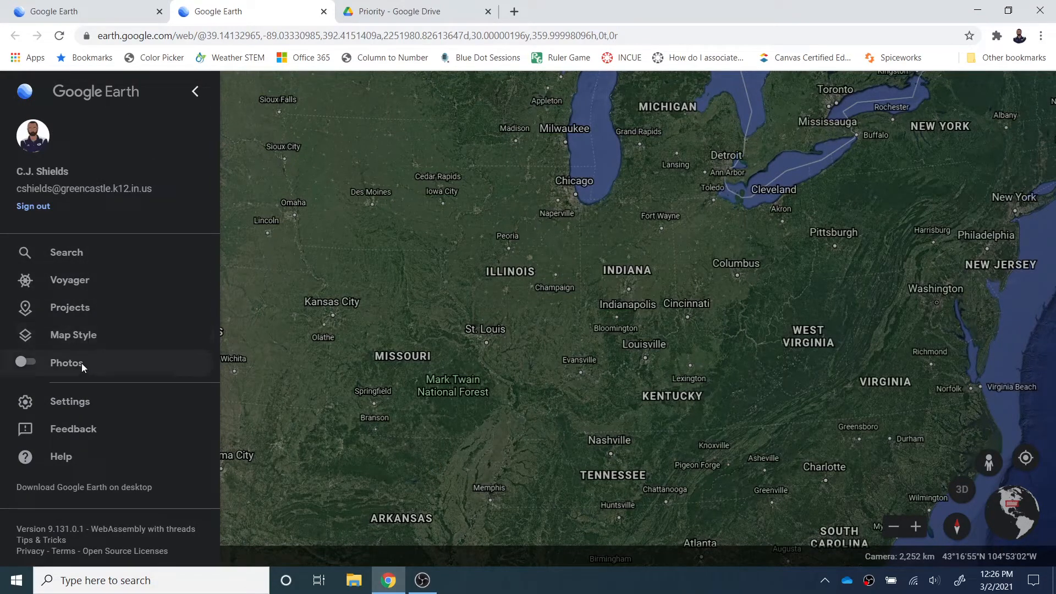
left_click(194, 99)
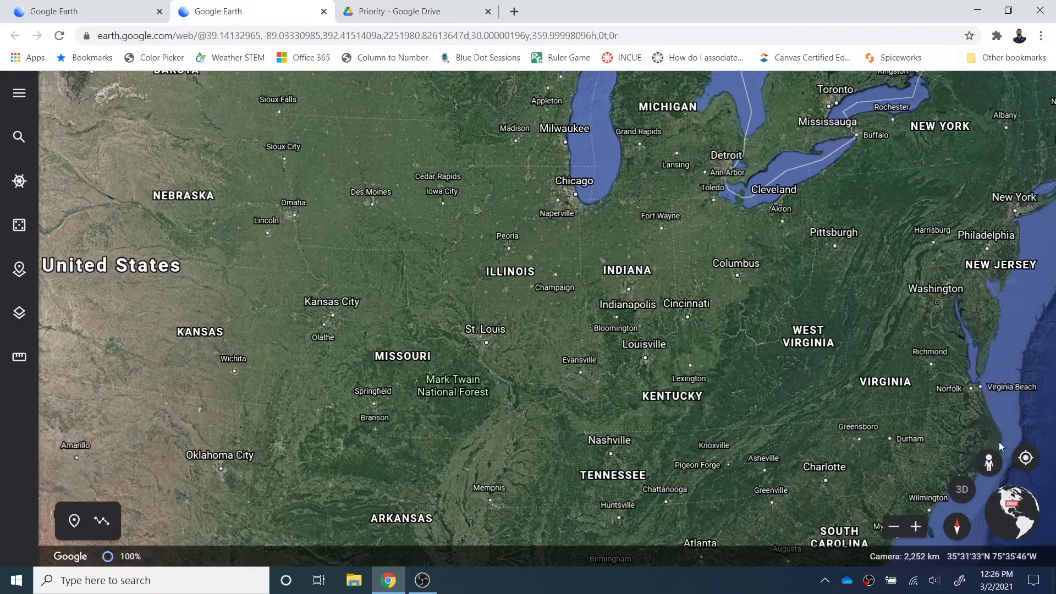
Step: Search 'Grand Canyon' and go to Grand Canyon National Park, Arizona
left_click(20, 137)
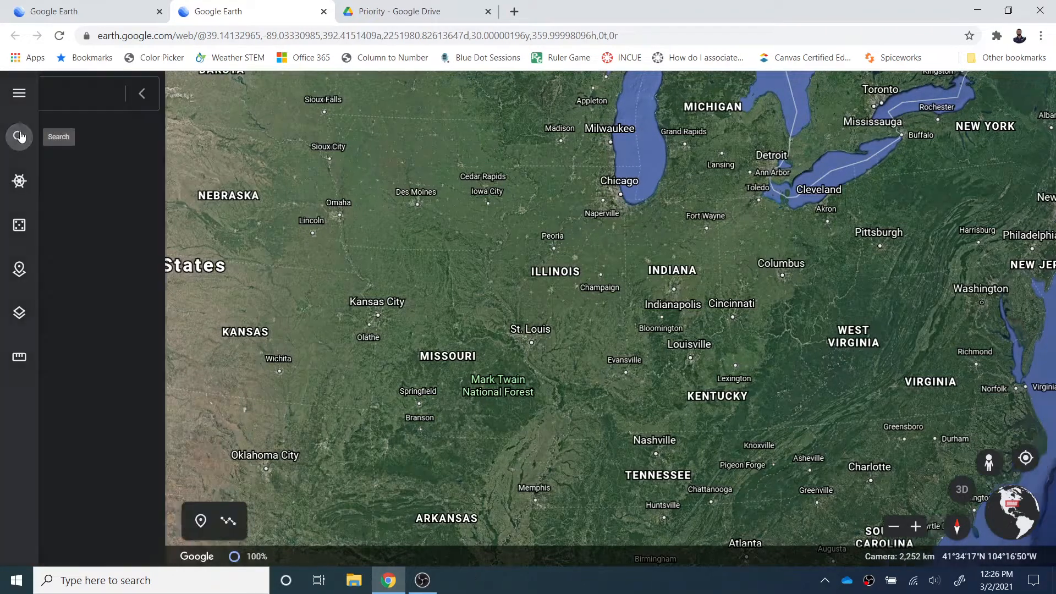
type("Grand Na")
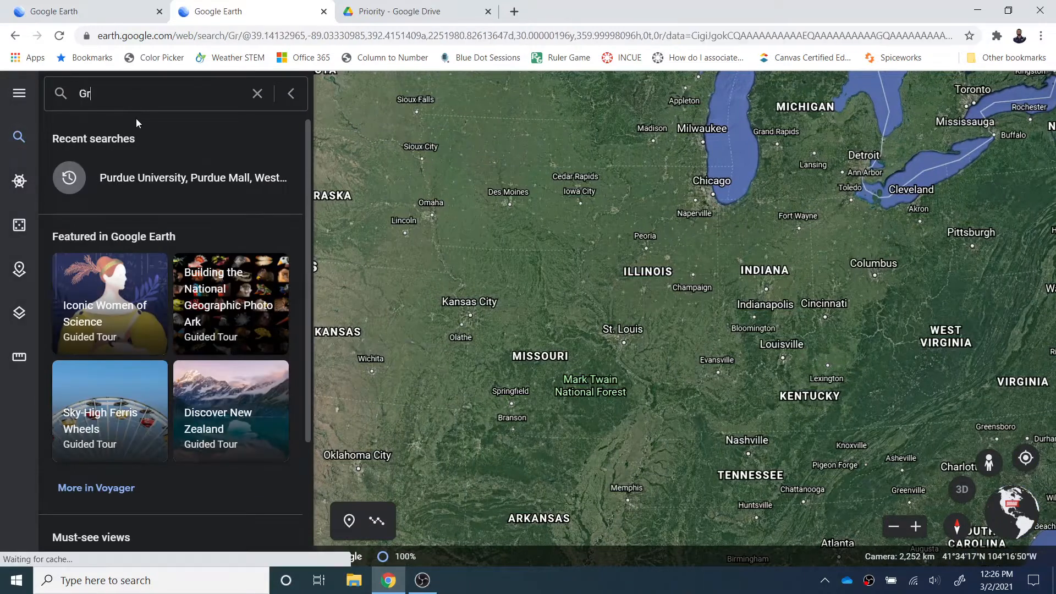
key("BackSpace")
key("BackSpace")
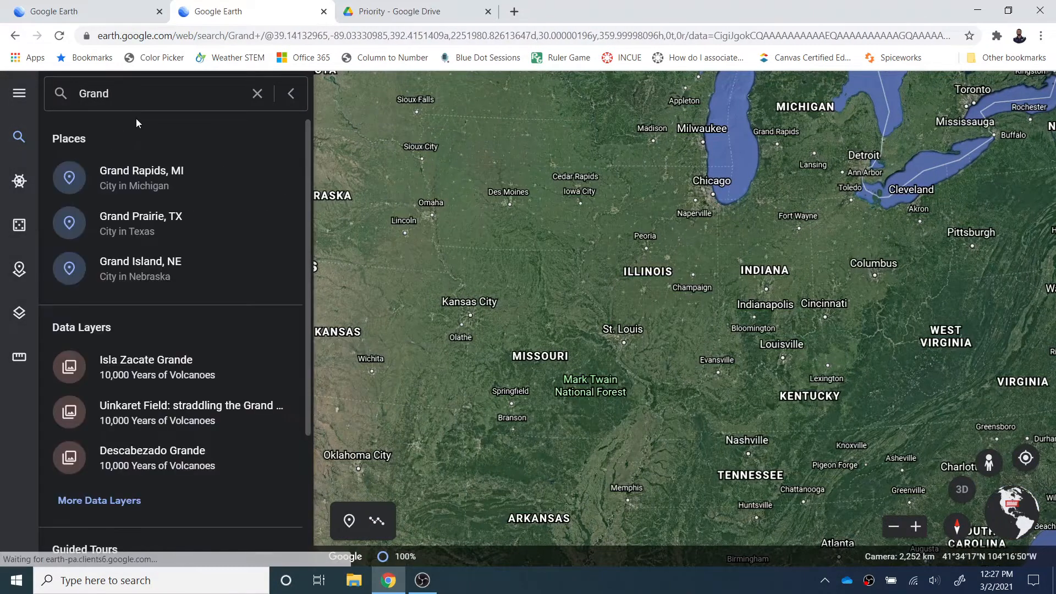
type("Canyon")
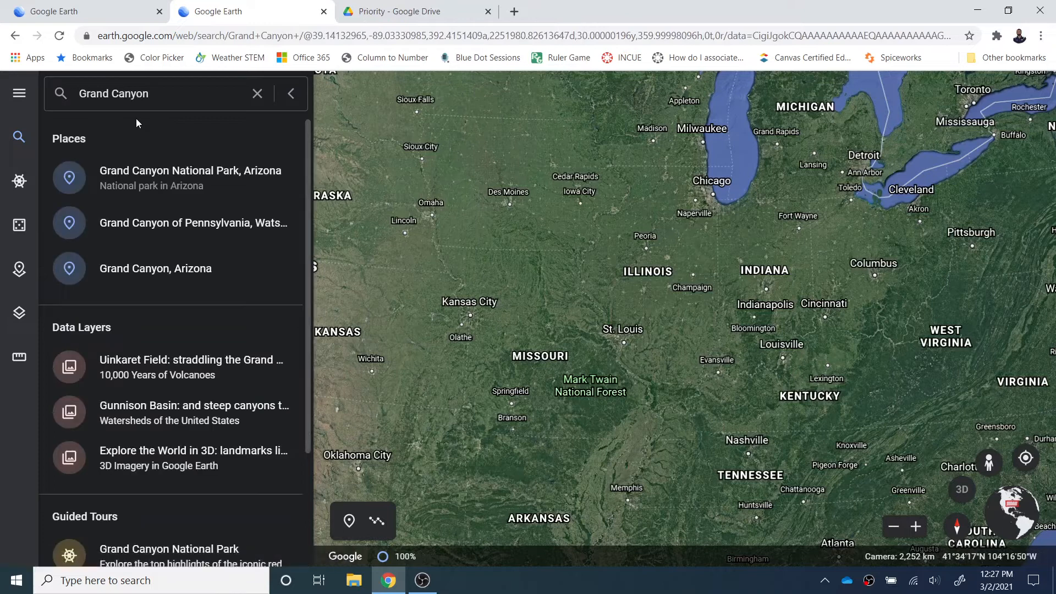
left_click(153, 170)
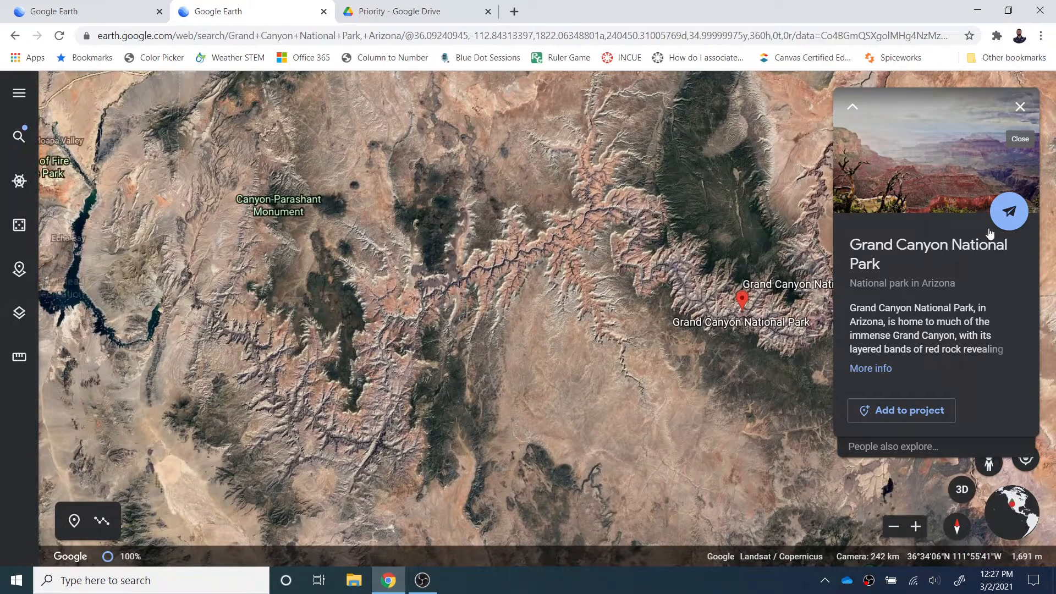
Step: Review the park's full description and photos, then fly the camera to Grand Canyon National Park
left_click(880, 369)
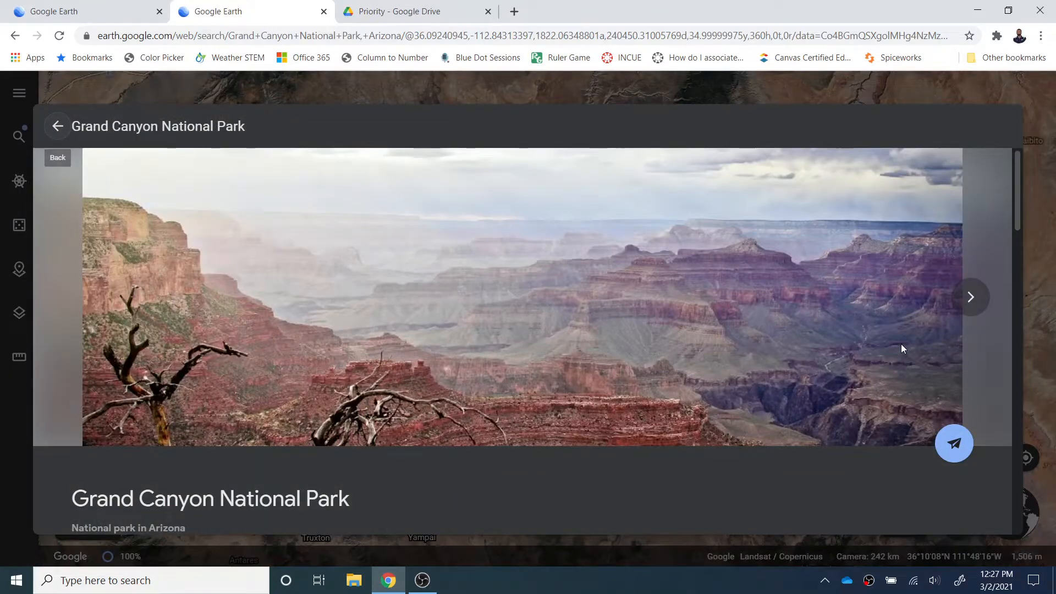
scroll(900, 344, "down", 9)
scroll(811, 354, "up", 9)
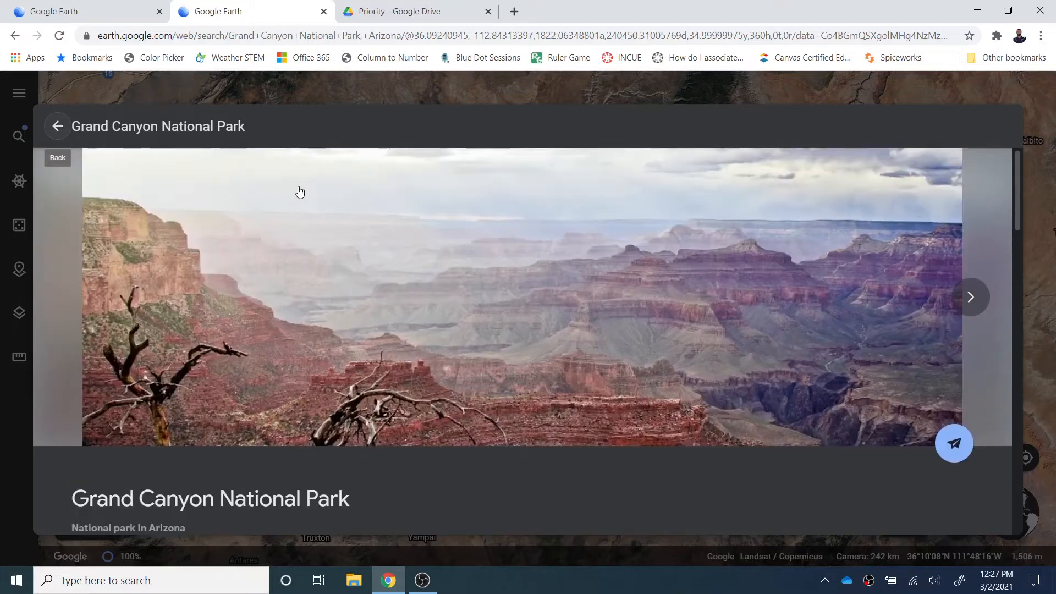
left_click(57, 126)
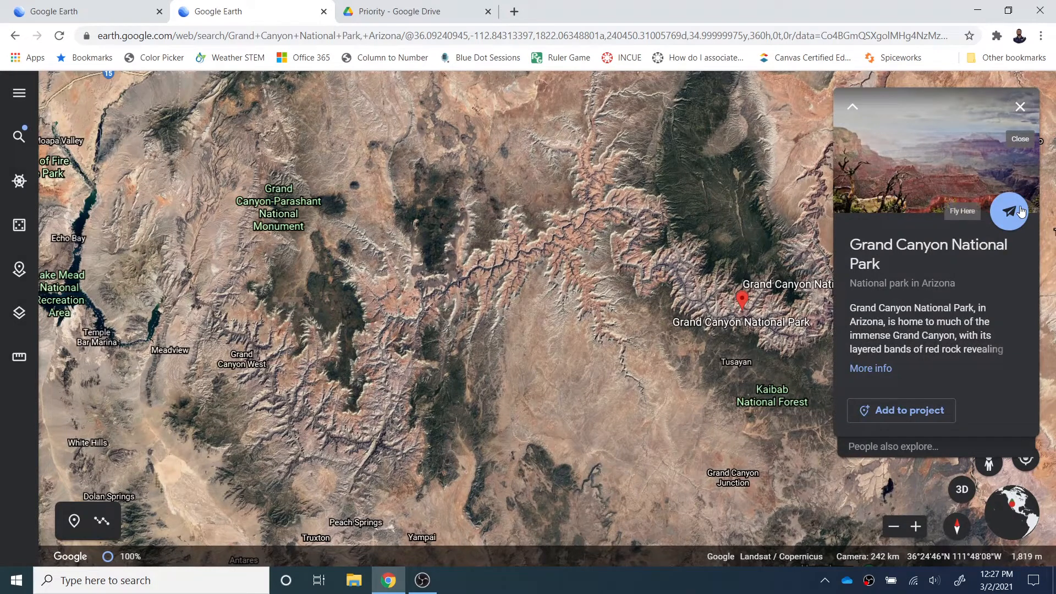
left_click(1009, 211)
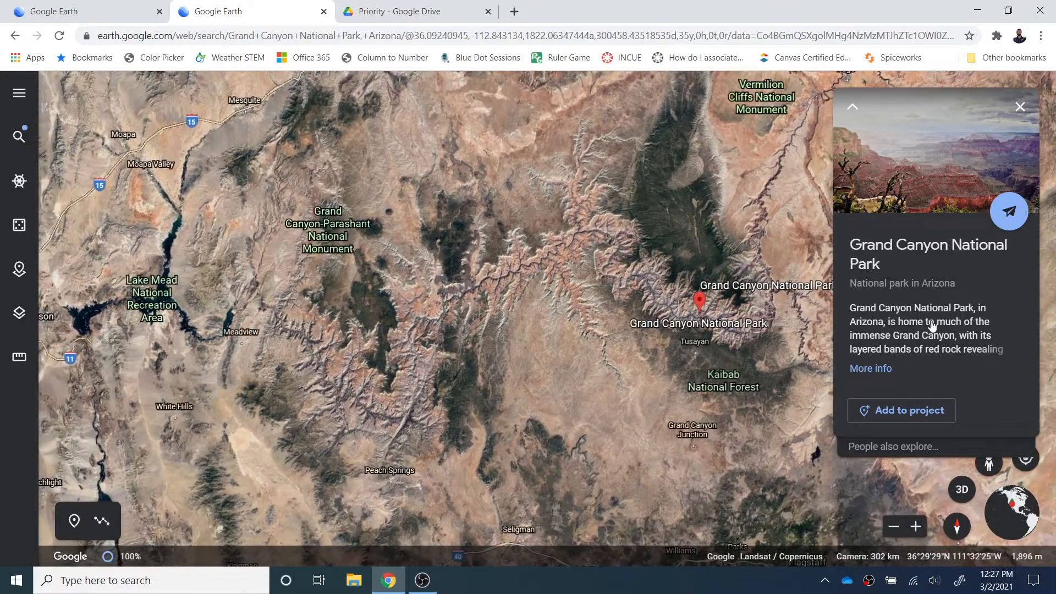
Step: Add Grand Canyon National Park to a new project named 'Example for Video'
left_click(917, 411)
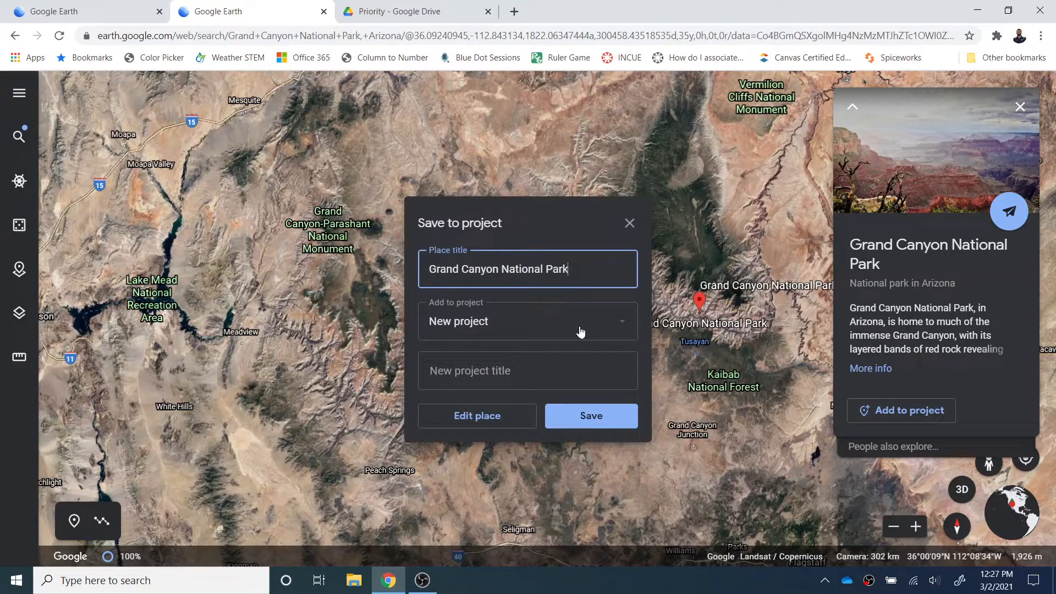
left_click(553, 366)
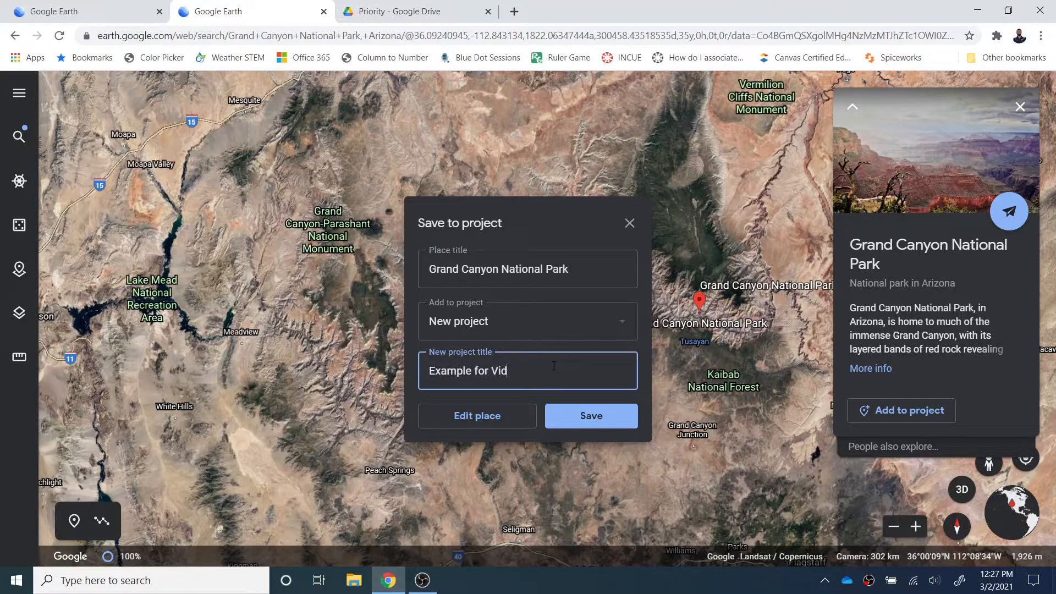
left_click(580, 420)
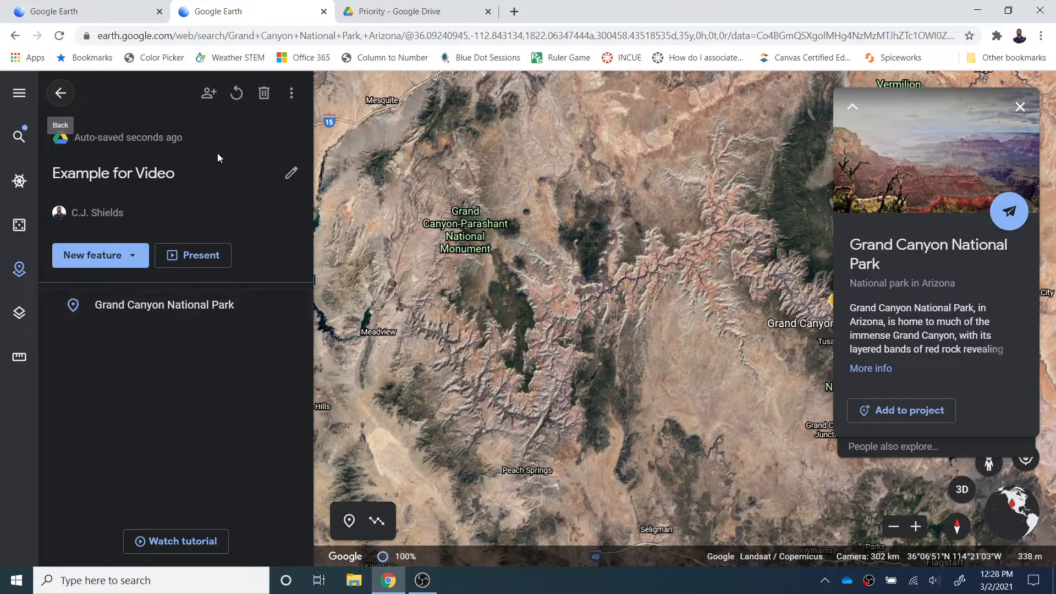
Step: Share 'Example for Video' with link access set to 'Anyone with the link'
left_click(209, 96)
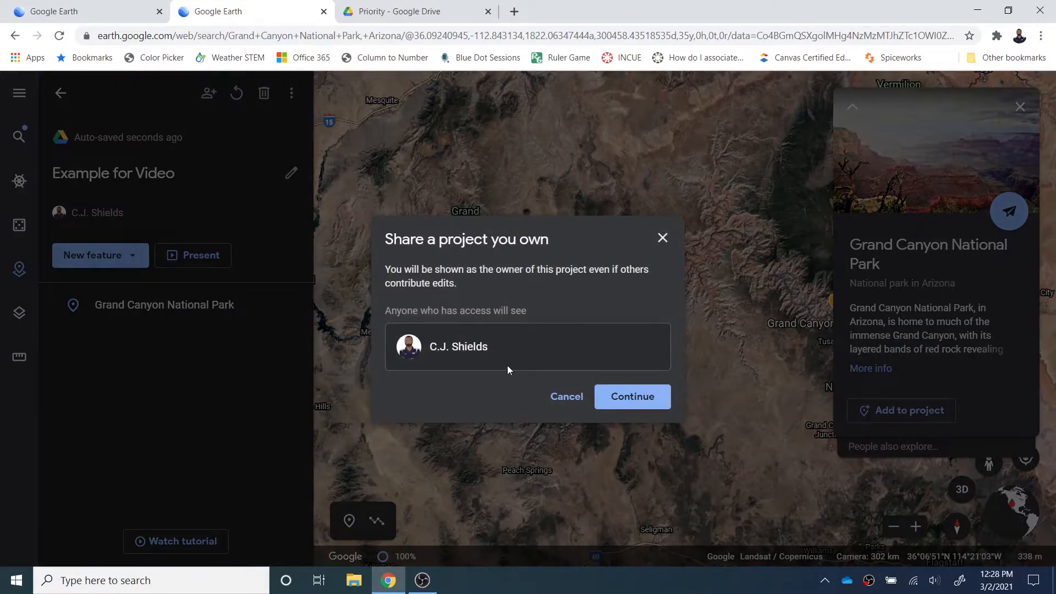
left_click(621, 403)
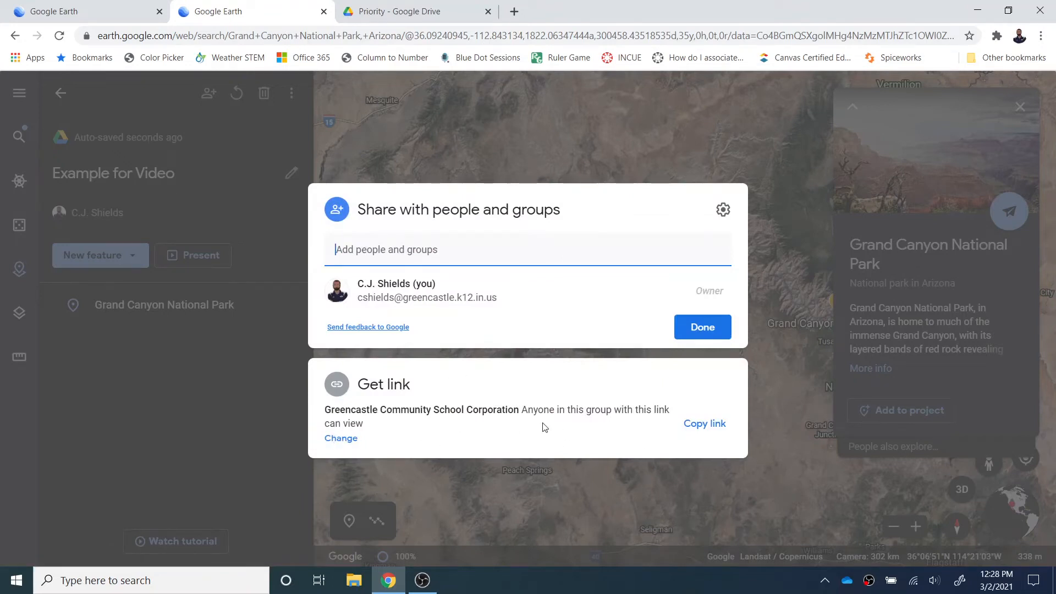
left_click(342, 438)
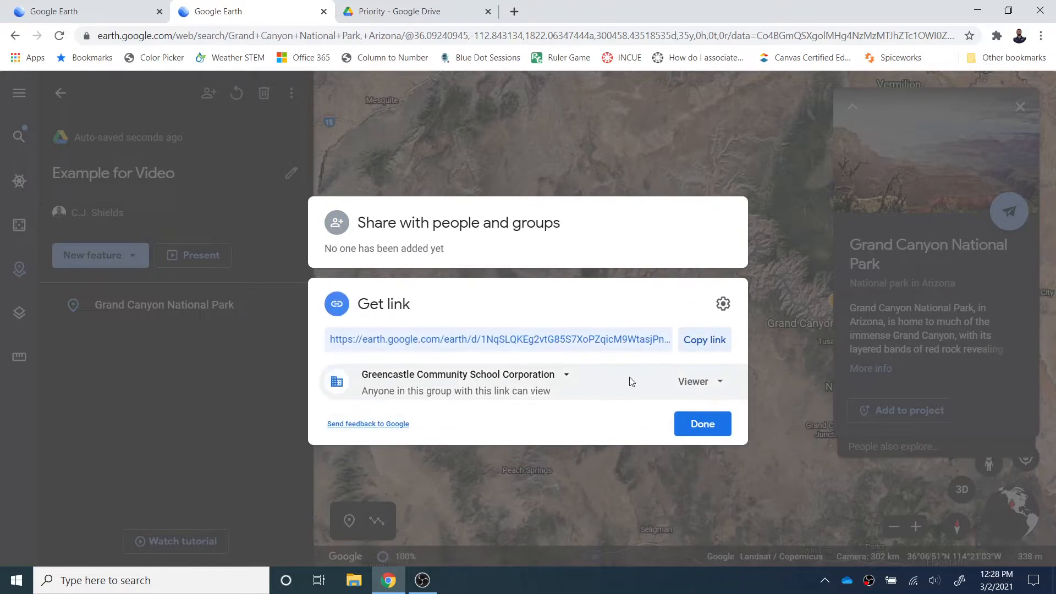
left_click(566, 378)
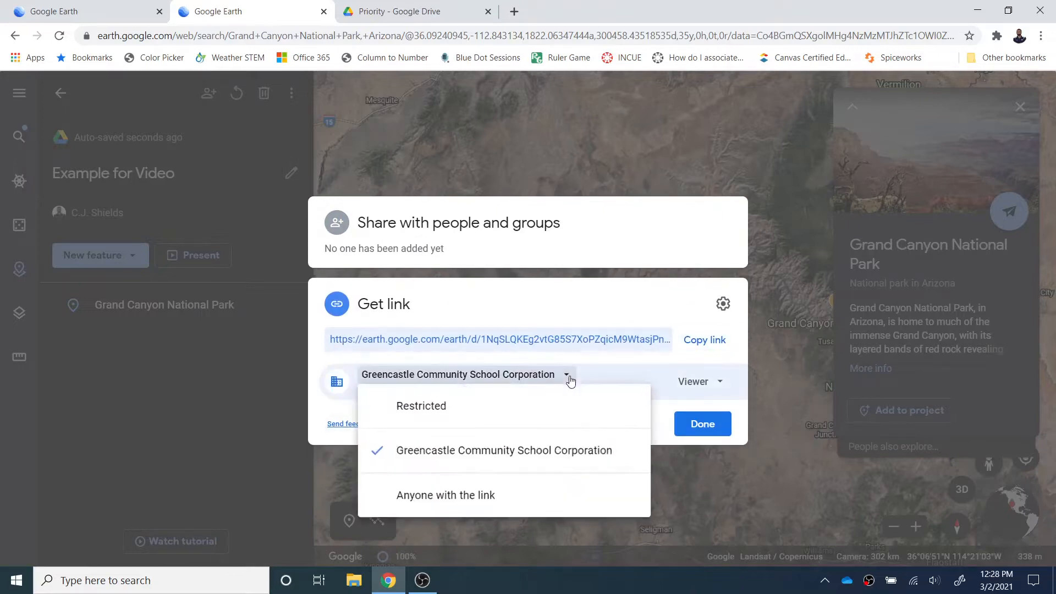
left_click(447, 505)
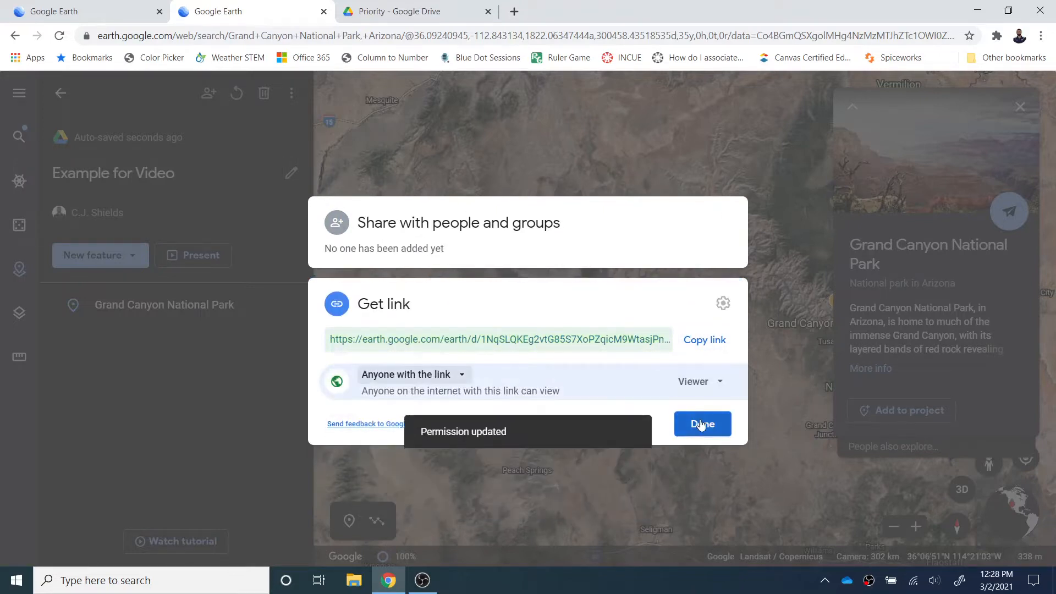
left_click(701, 423)
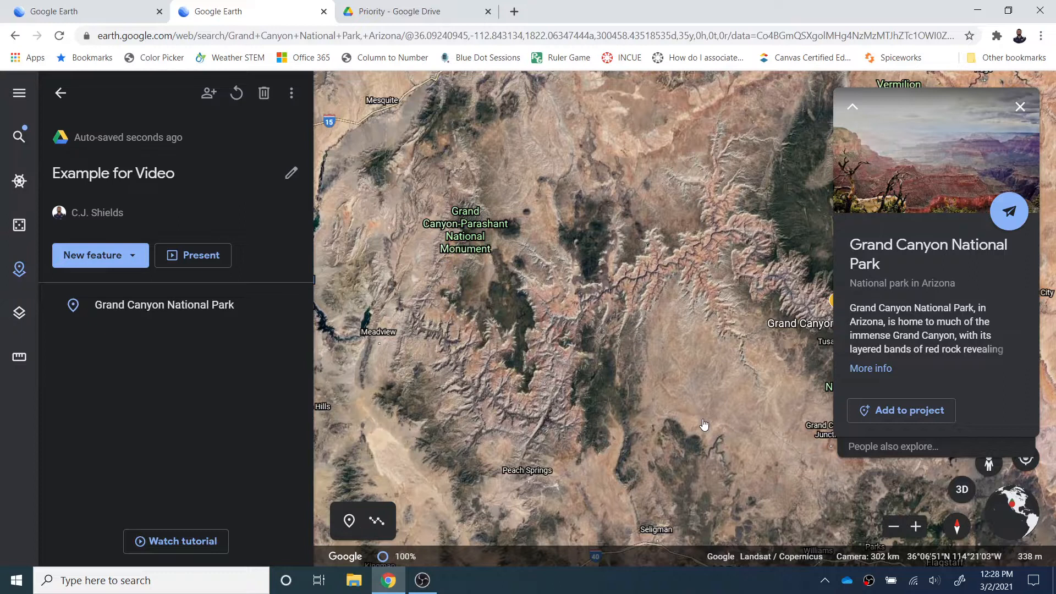
Step: Open Voyager's Layers category and start the Polar Sea Ice Coverage story
left_click(61, 94)
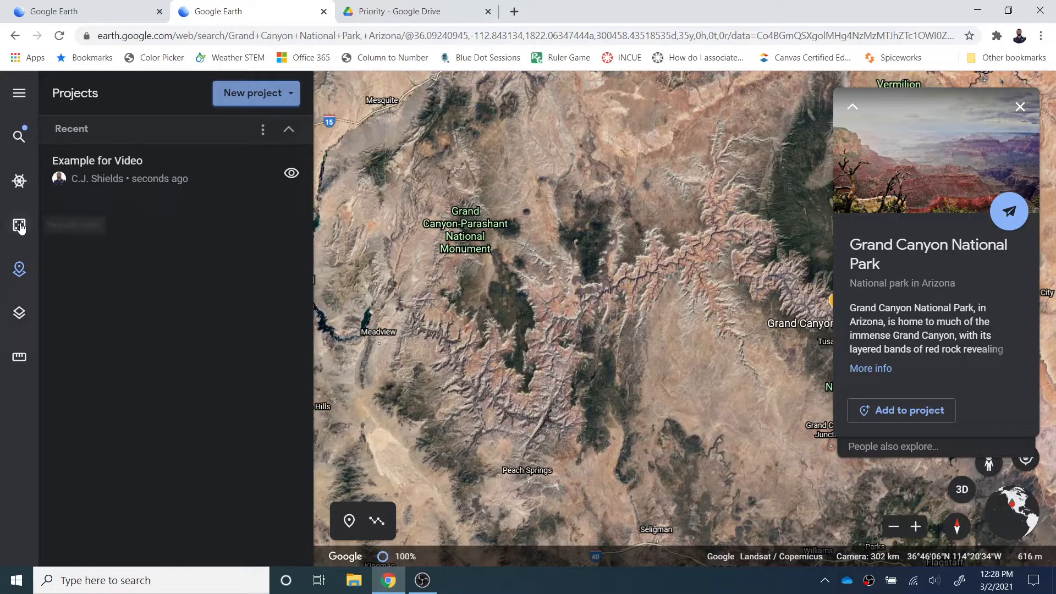
left_click(24, 189)
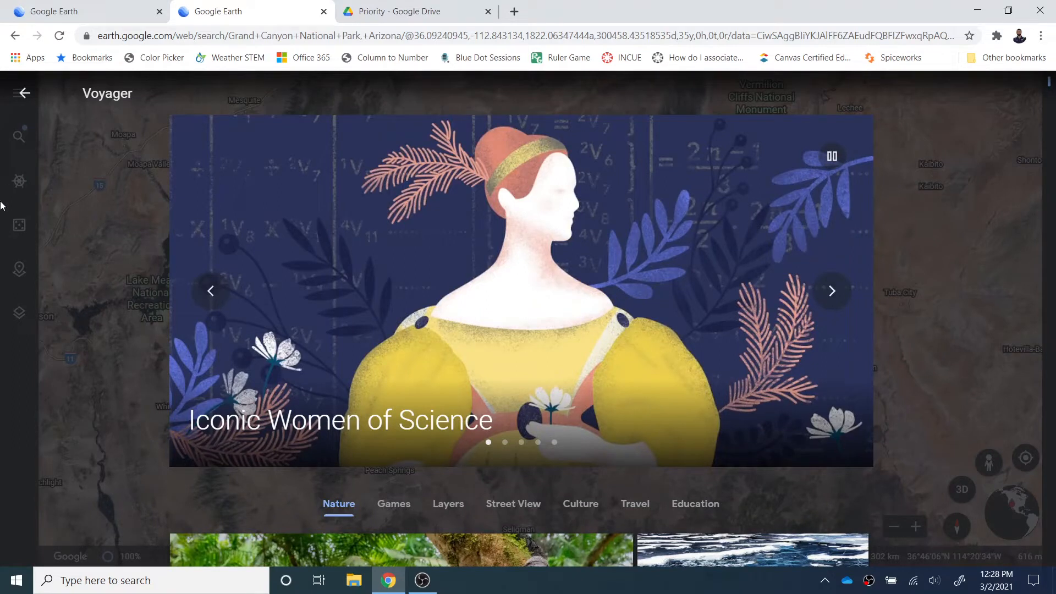
scroll(449, 333, "down", 3)
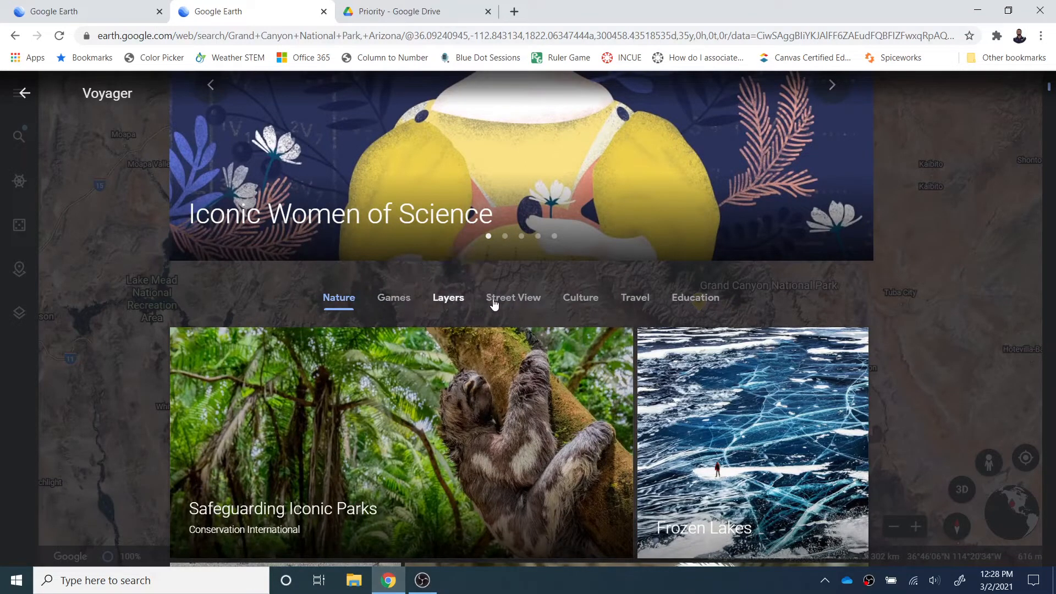
left_click(454, 301)
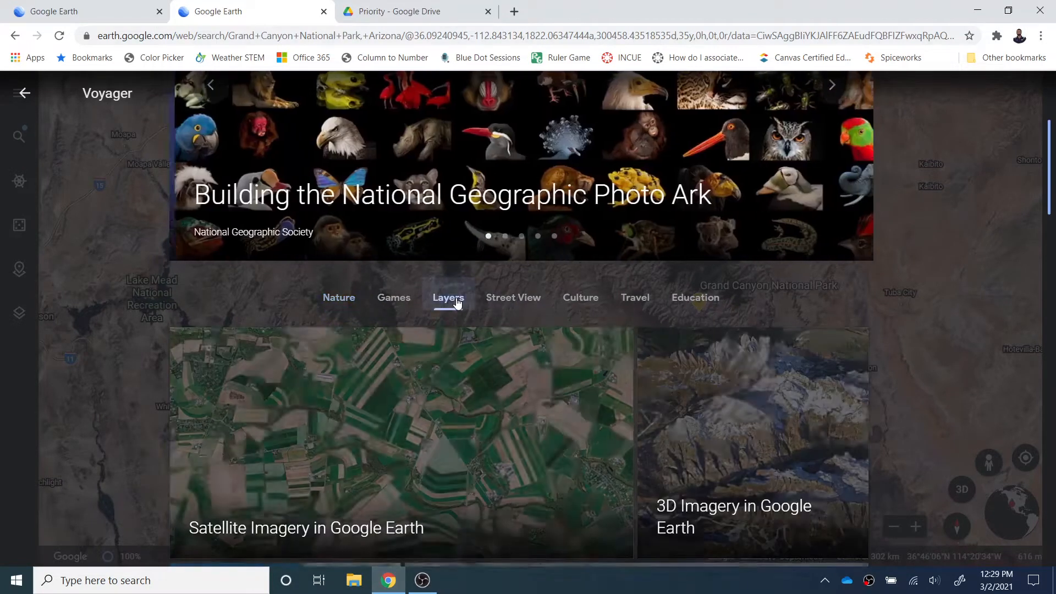
scroll(490, 318, "down", 2)
scroll(489, 318, "down", 3)
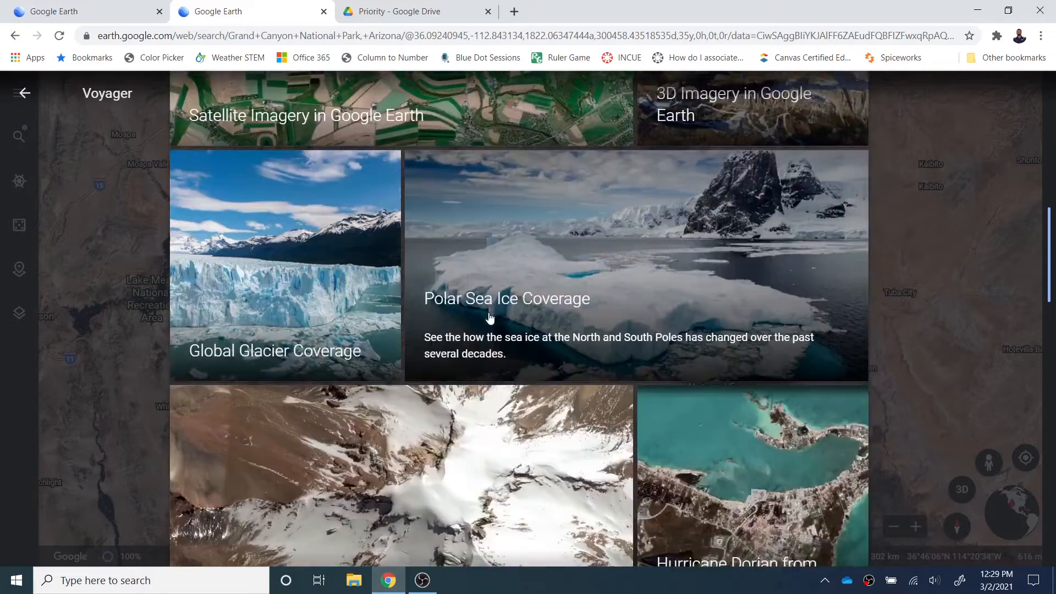
left_click(531, 296)
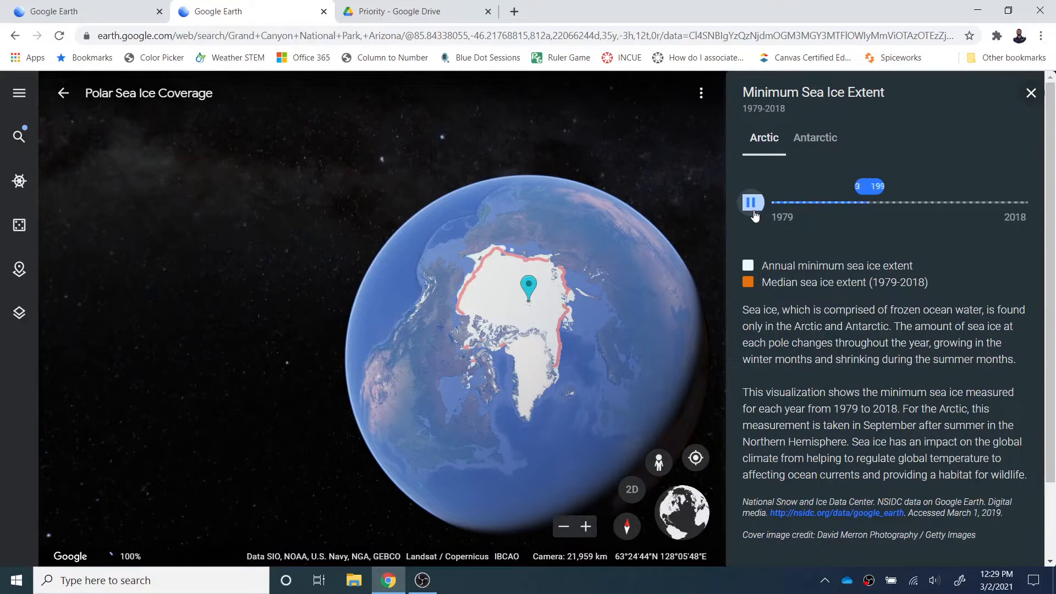
Step: Switch the minimum sea ice view to the Antarctic and close the info panel
left_click(817, 140)
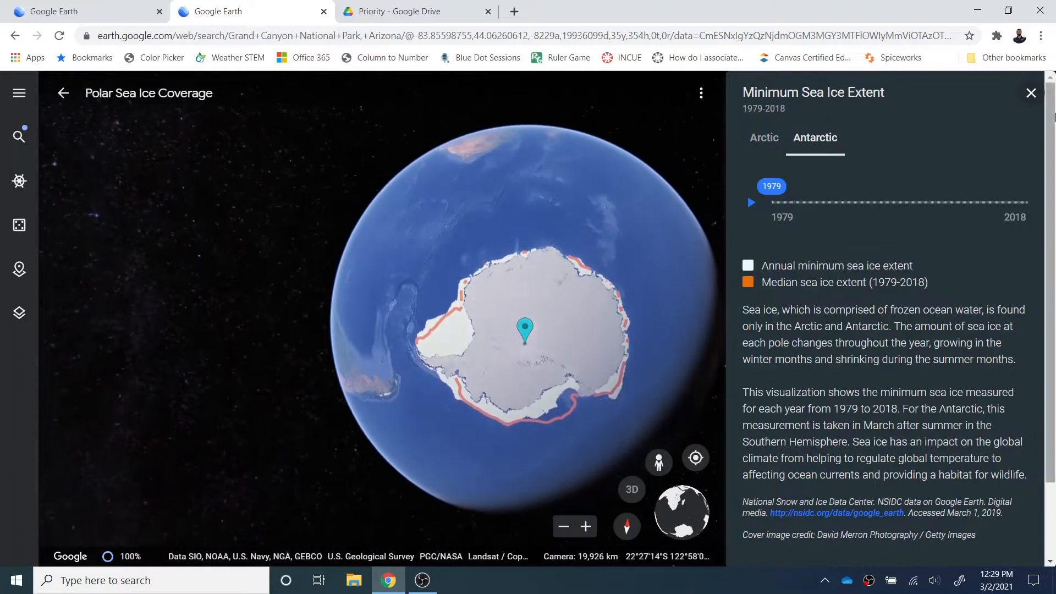
left_click(1030, 93)
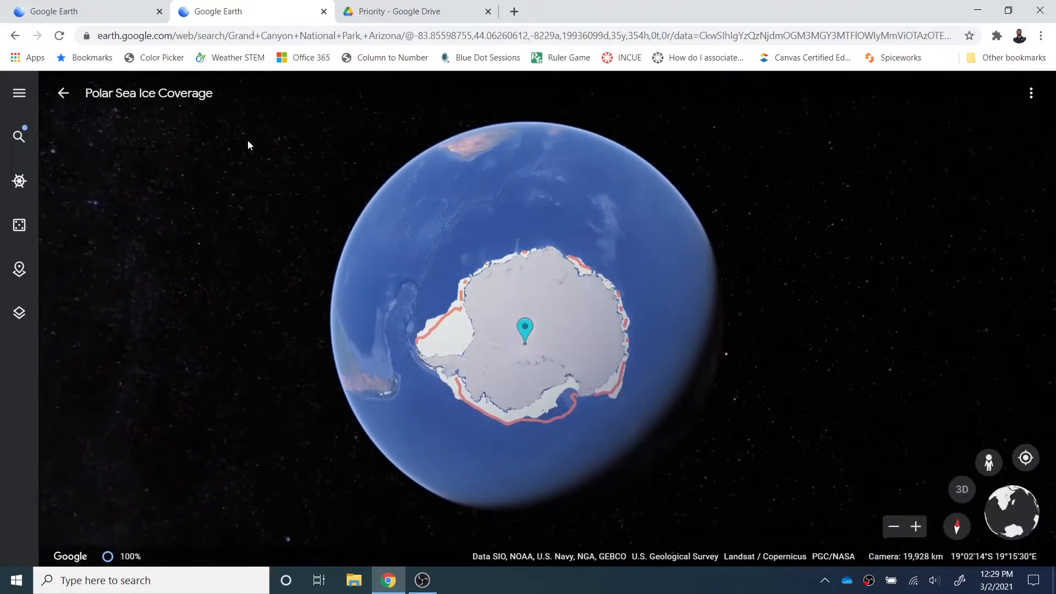
Step: Scroll through the Voyager story grid and switch to the Travel category
scroll(830, 394, "down", 5)
scroll(830, 393, "down", 10)
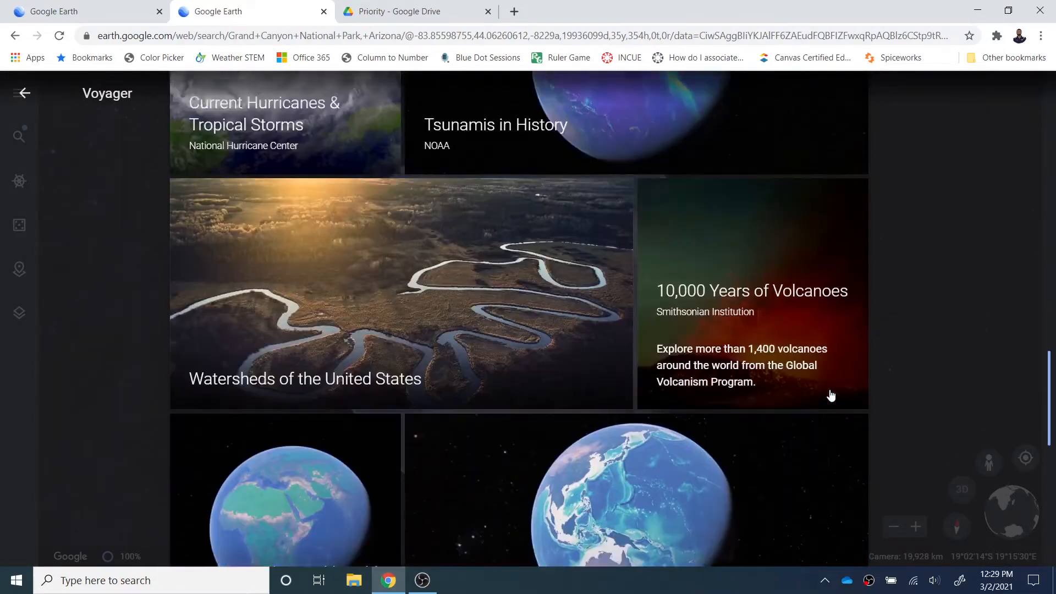
scroll(483, 306, "up", 6)
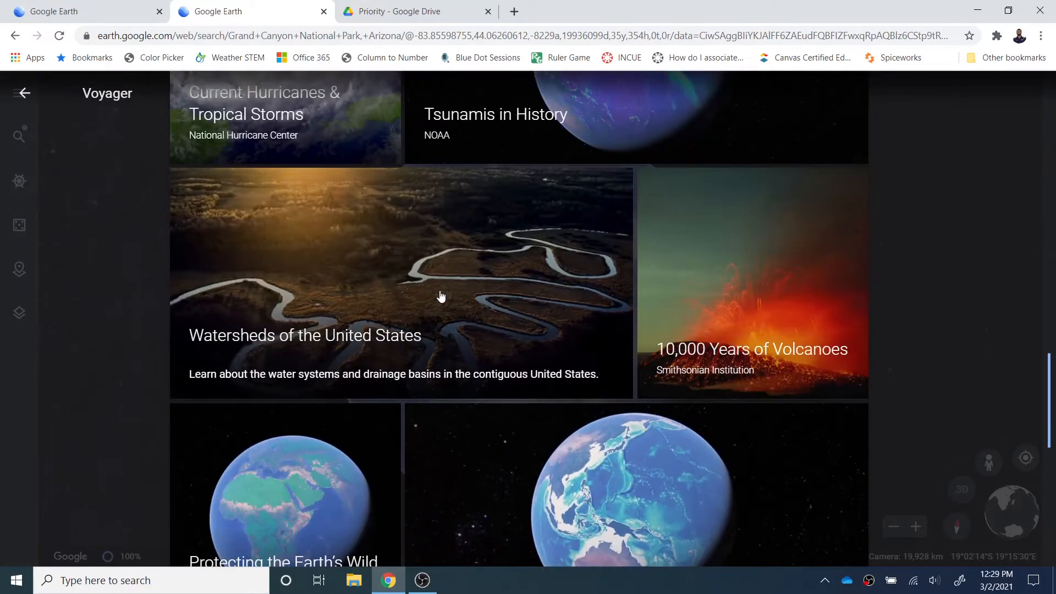
scroll(629, 395, "down", 10)
scroll(629, 396, "up", 4)
scroll(629, 395, "up", 15)
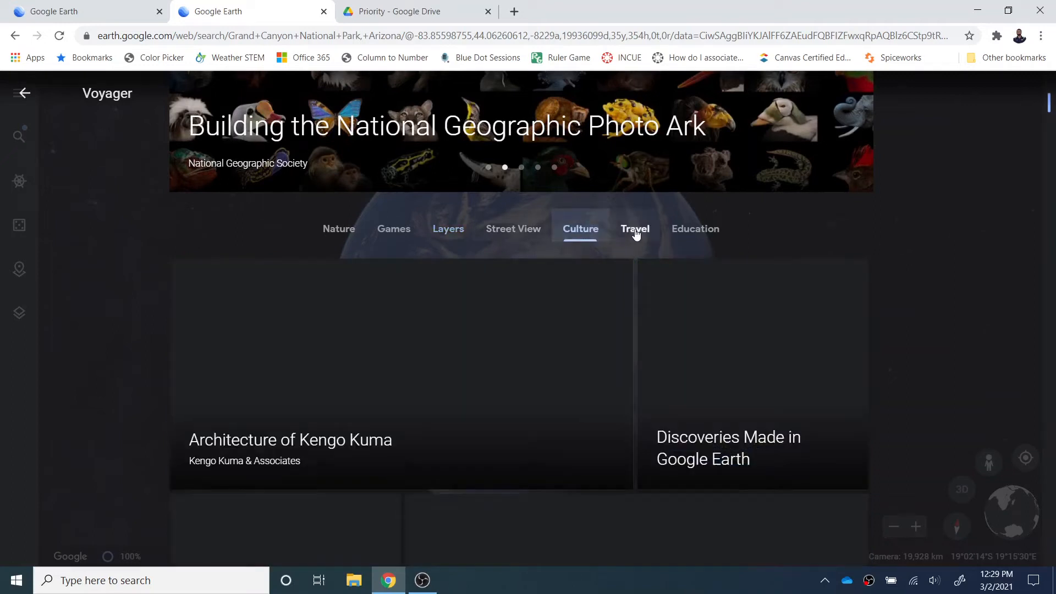
left_click(633, 230)
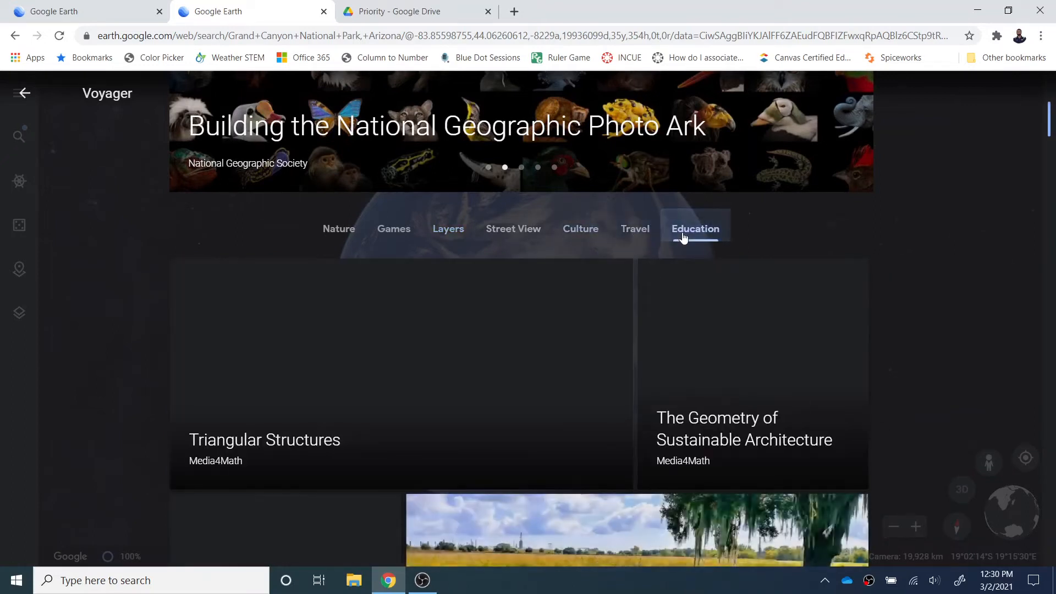
Step: Land on Dartmoor National Park via I'm Feeling Lucky, switch to 2D, and list projects
left_click(24, 93)
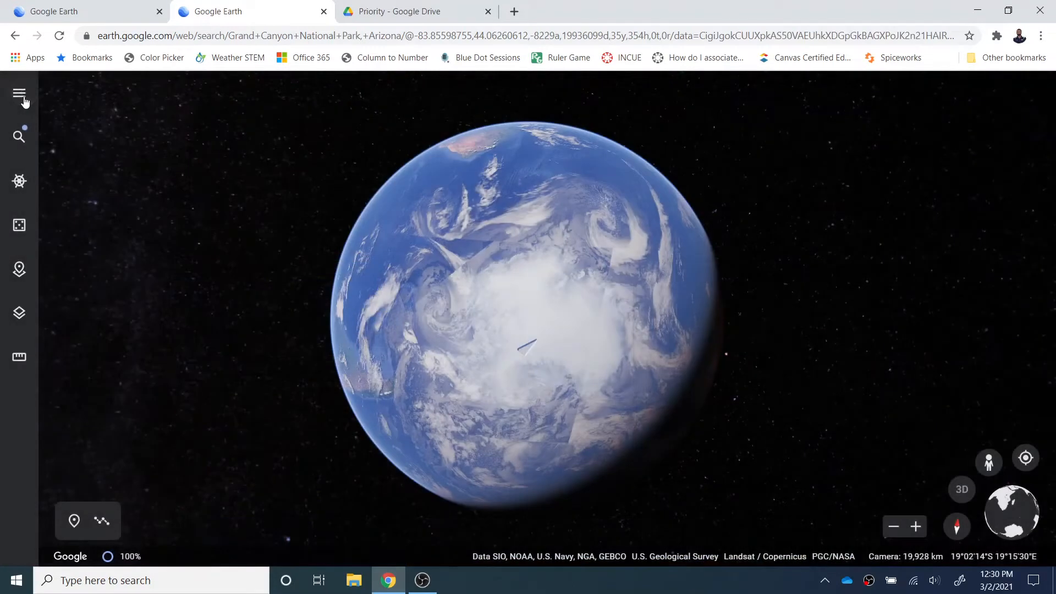
left_click(21, 224)
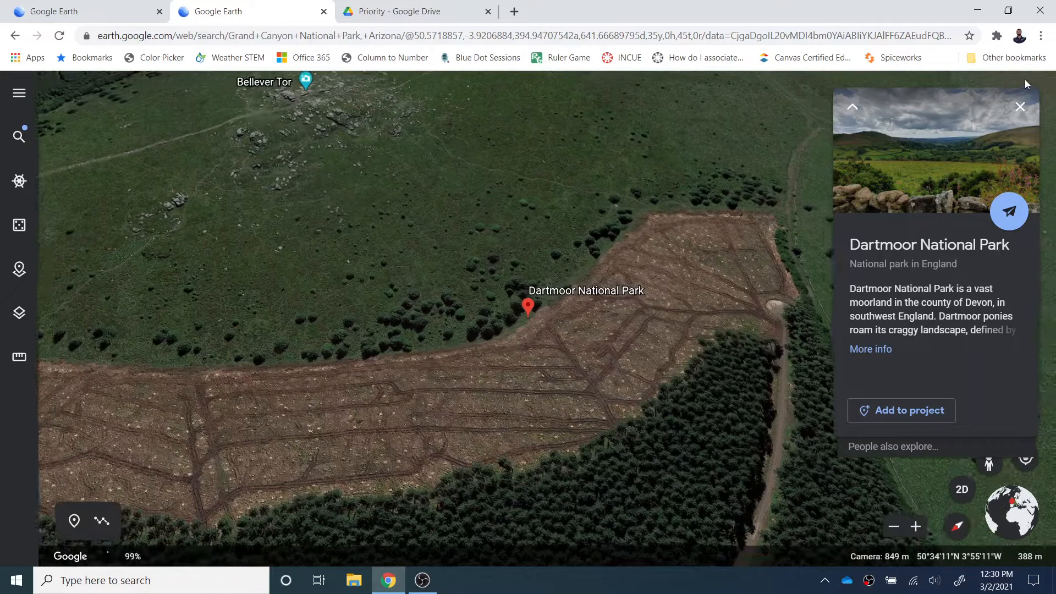
left_click(1019, 107)
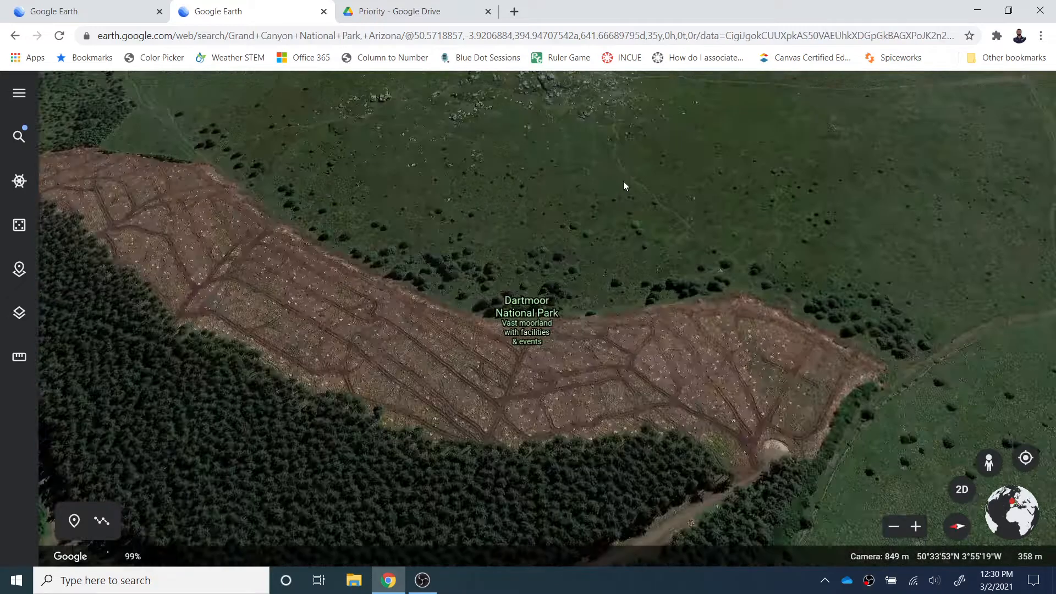
key("o")
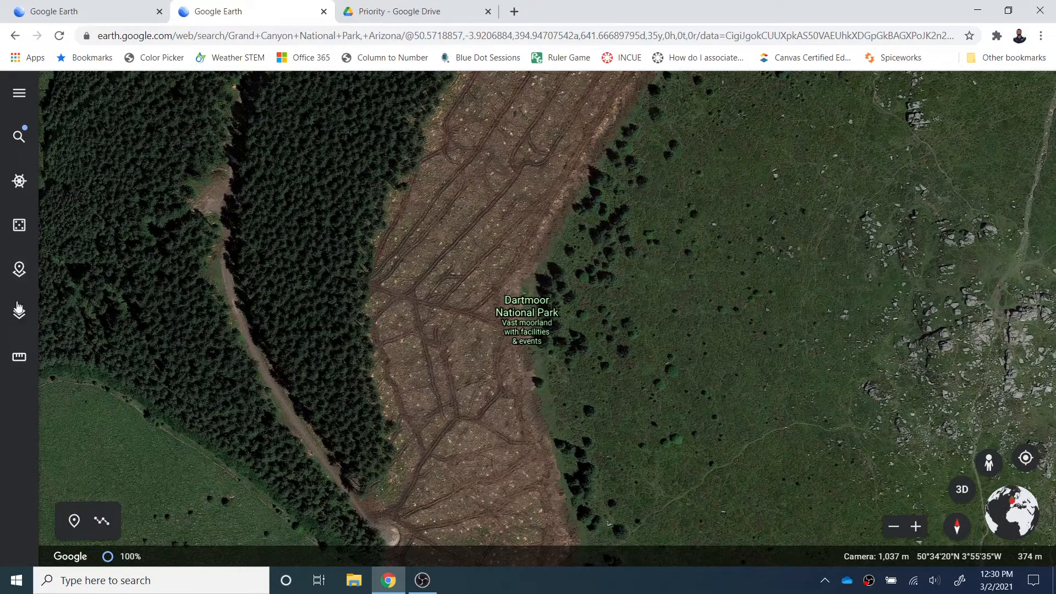
left_click(18, 271)
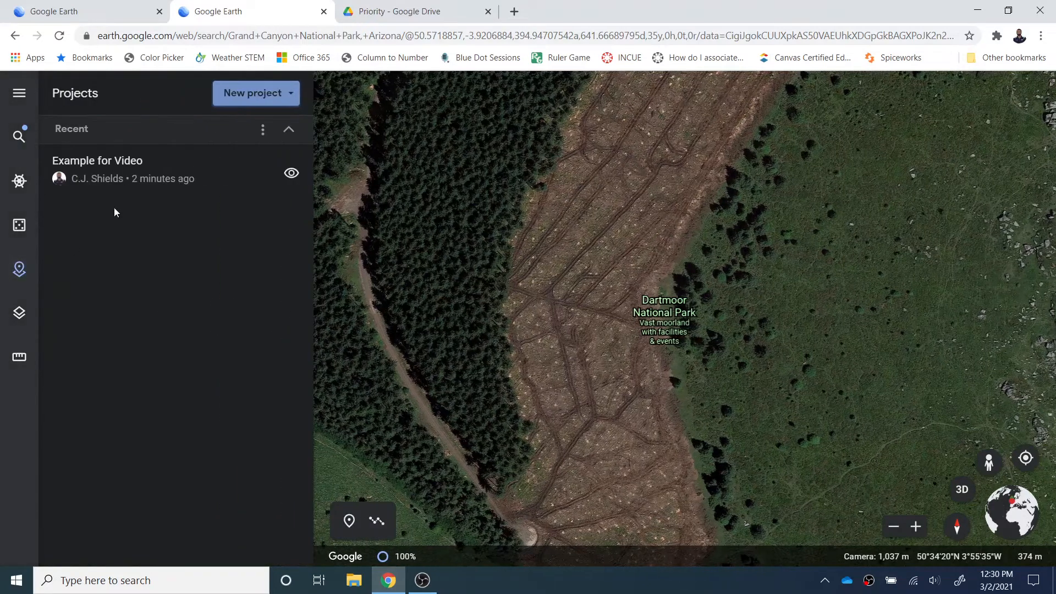
Step: Measure a forest triangle at Dartmoor (507.01 m, 8,323.41 m²), then close measurement and map style
left_click(20, 315)
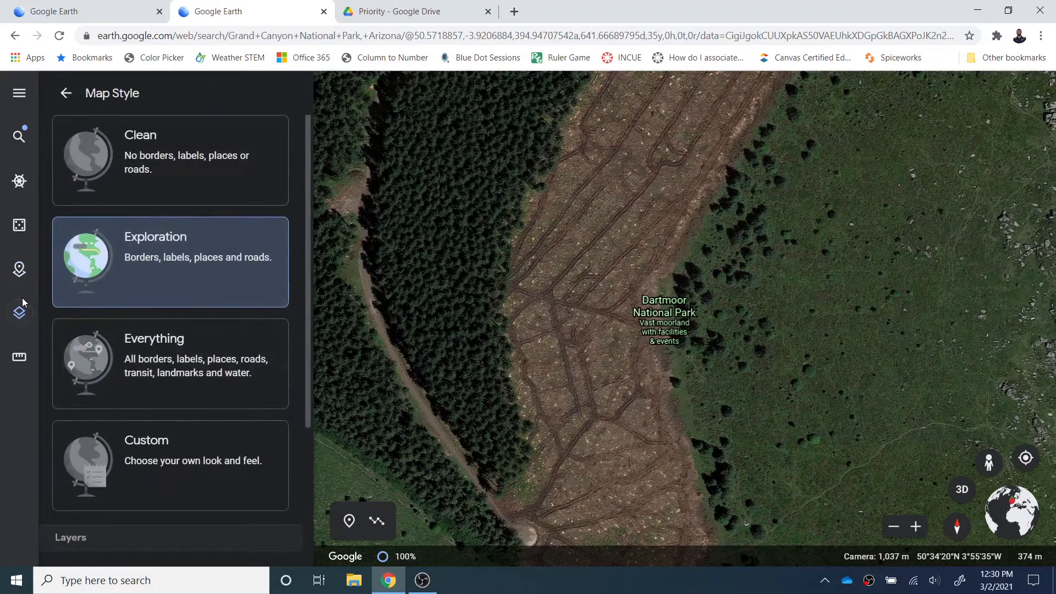
left_click(20, 358)
left_click_drag(659, 374, 849, 351)
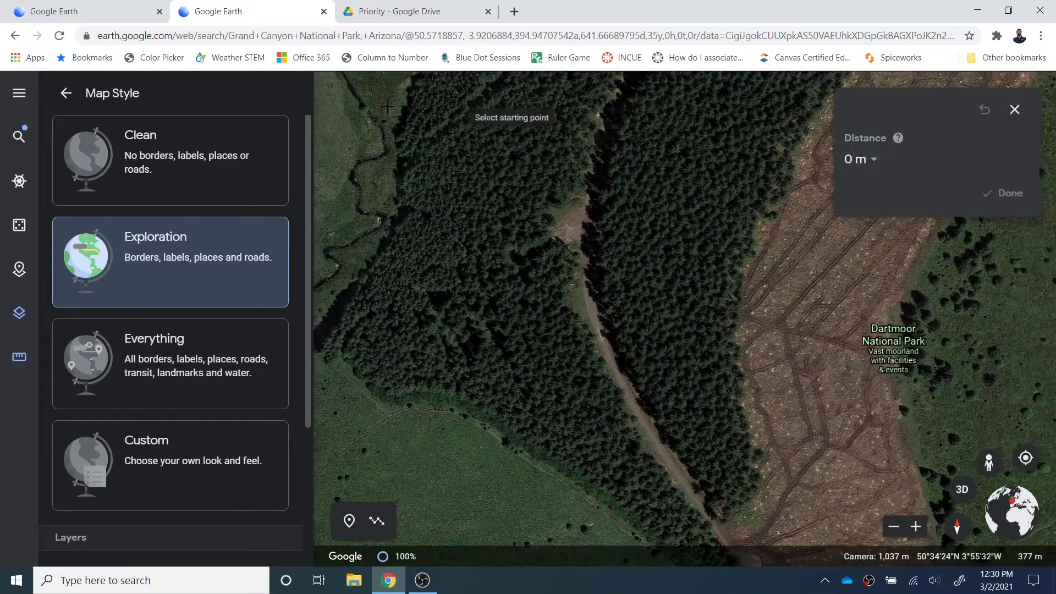
left_click(694, 254)
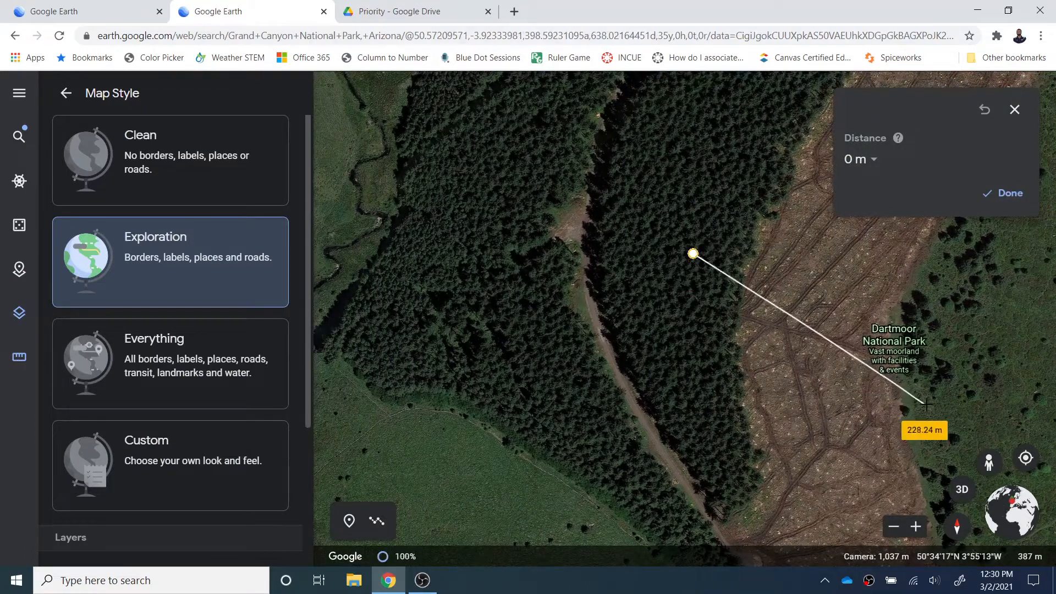
left_click(816, 439)
left_click(692, 254)
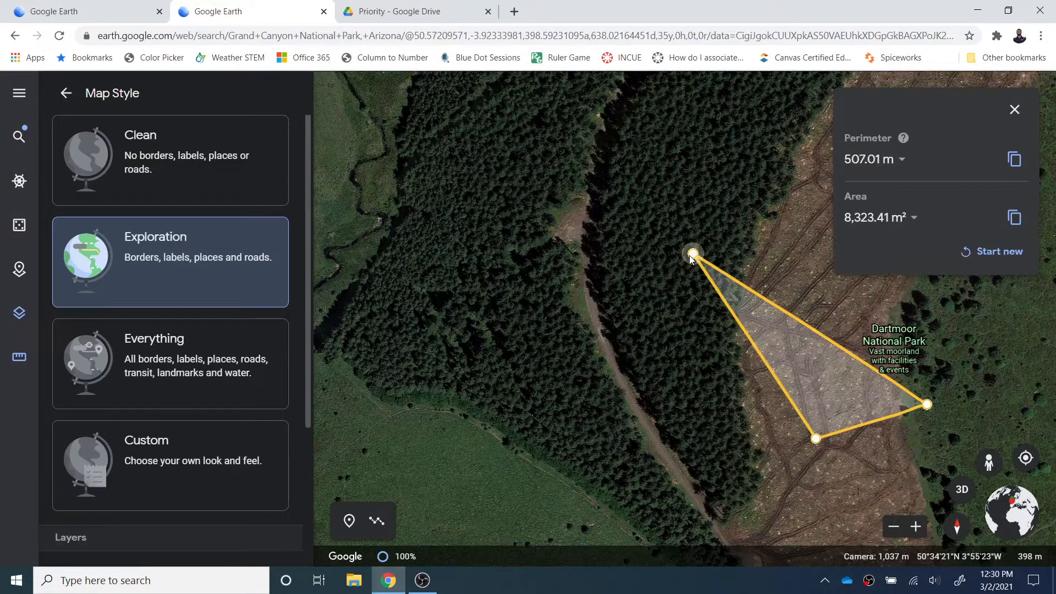
left_click(1015, 113)
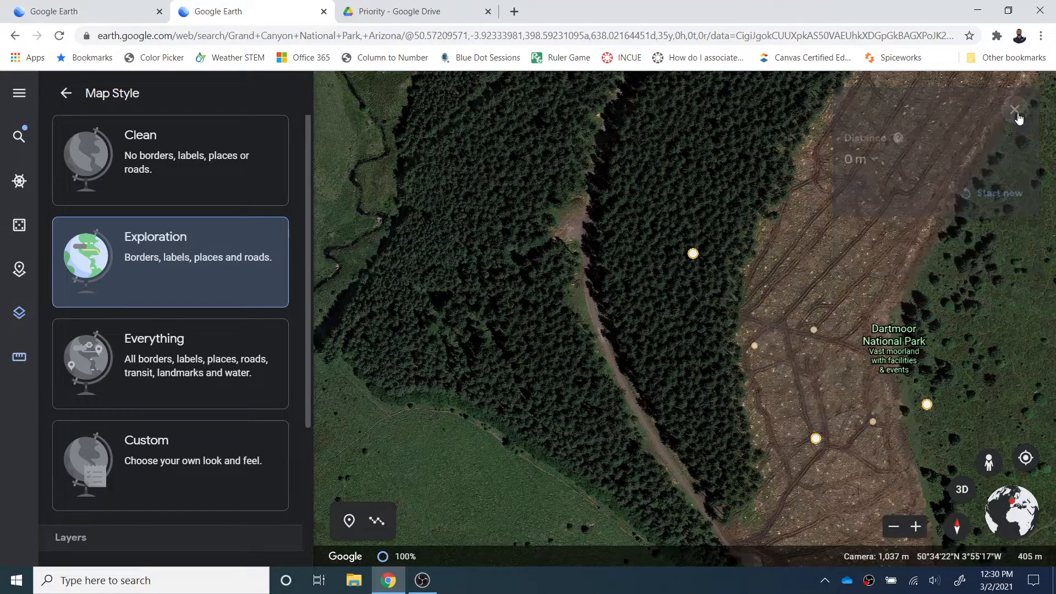
left_click(73, 96)
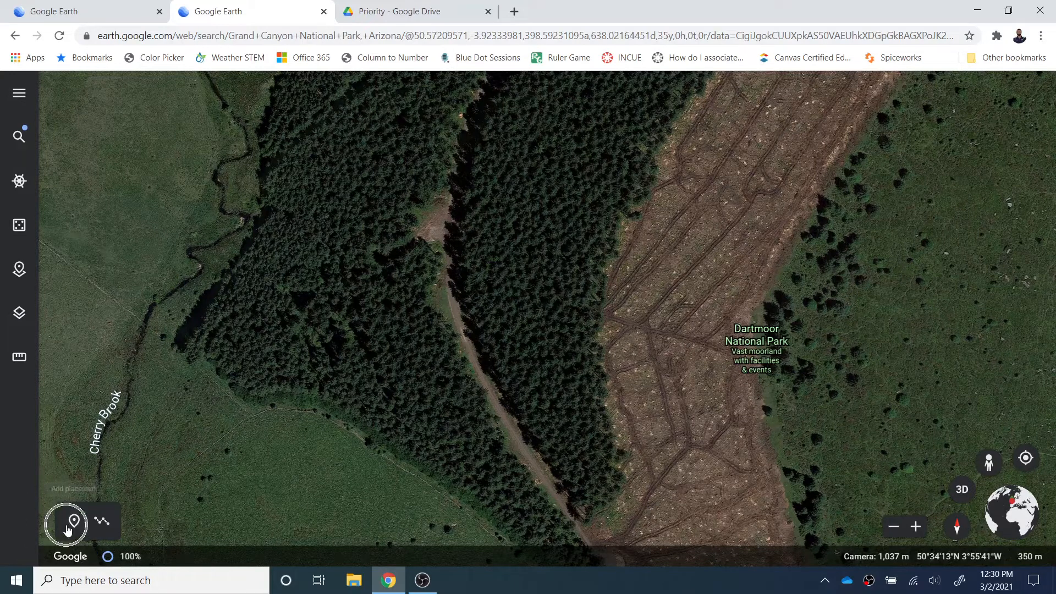
Step: Drop a placemark beside Dartmoor National Park and save it to the project as 'Placemark Example'
left_click(800, 366)
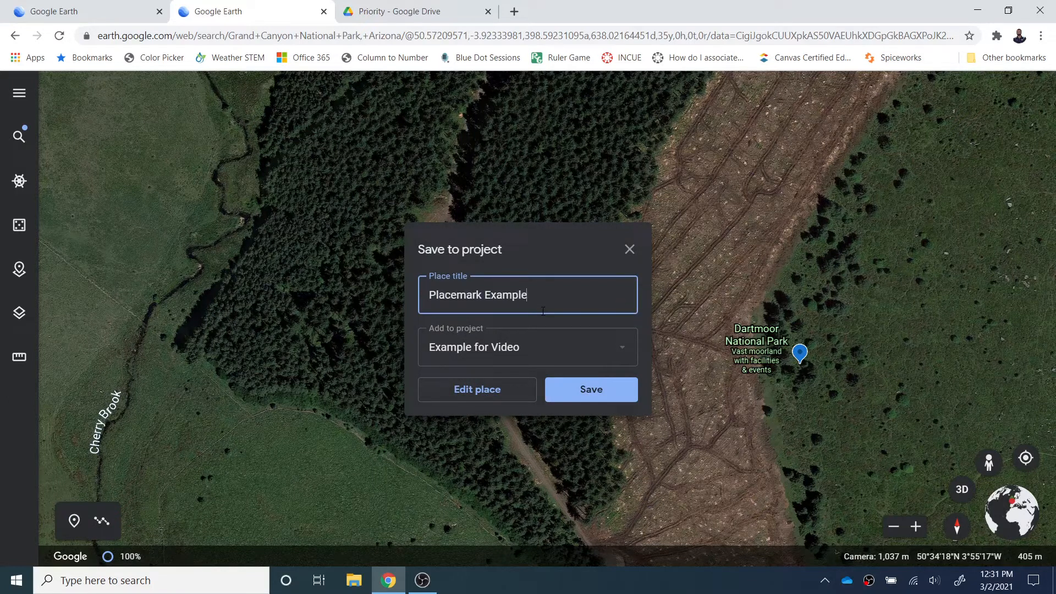
left_click(607, 401)
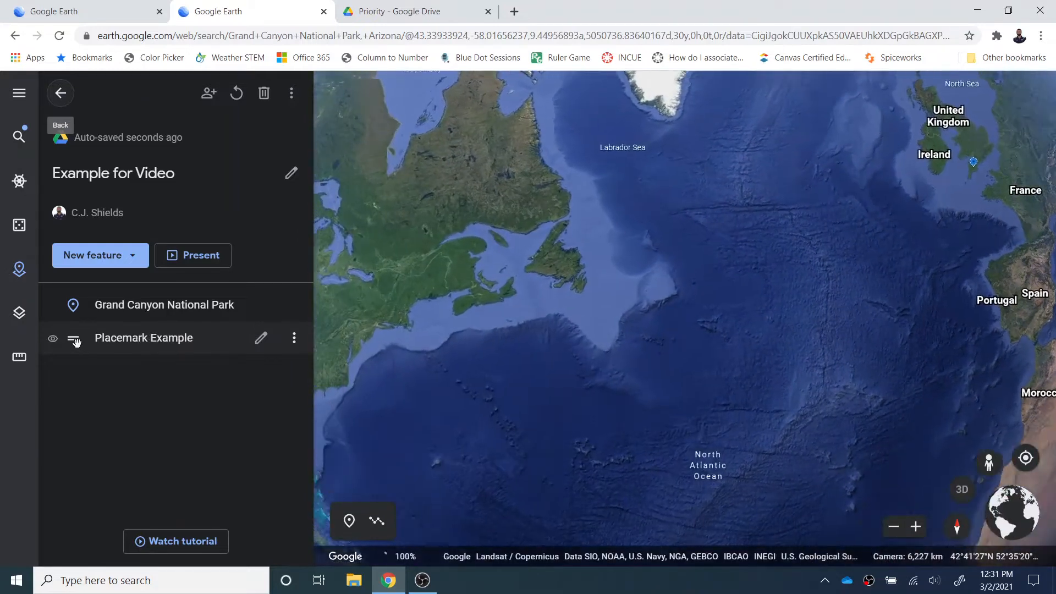
Step: Move Placemark Example above Grand Canyon National Park, then zoom the map into Manhattan, New York
left_click_drag(153, 338, 83, 302)
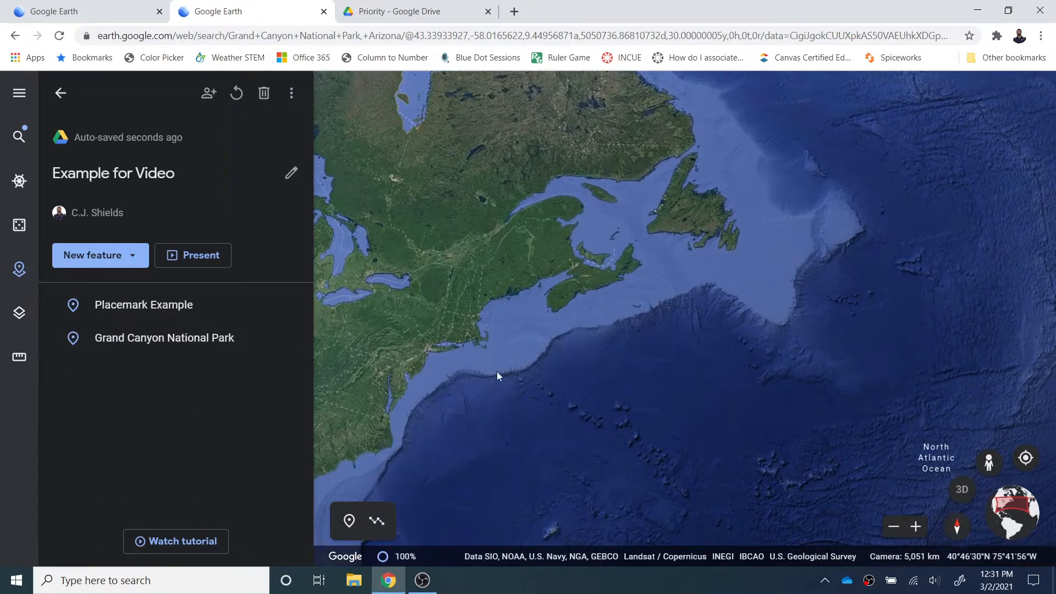
left_click_drag(437, 338, 609, 304)
scroll(615, 312, "up", 3)
scroll(614, 312, "up", 5)
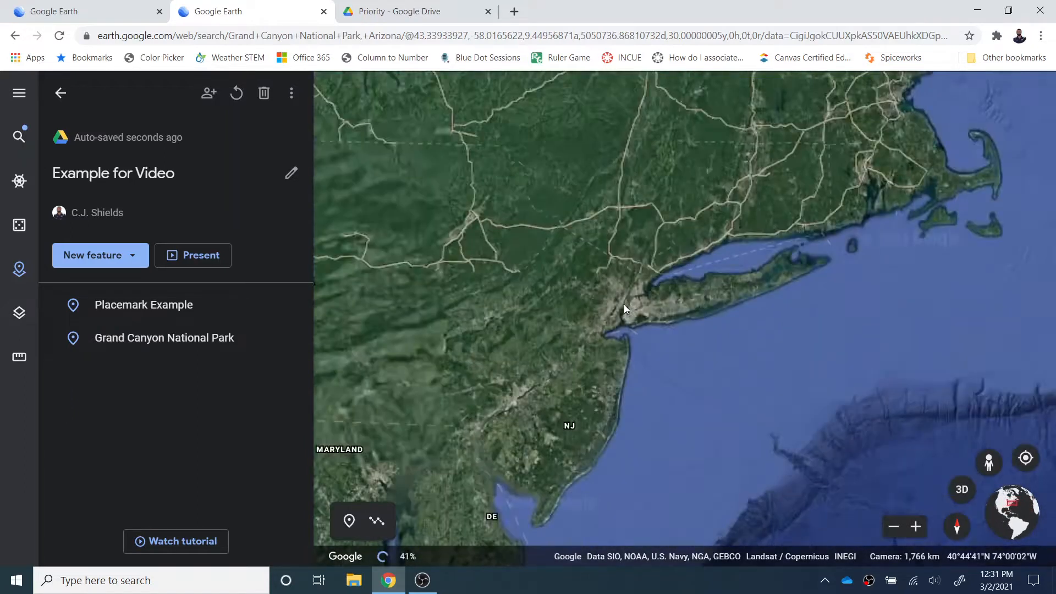
scroll(656, 327, "up", 5)
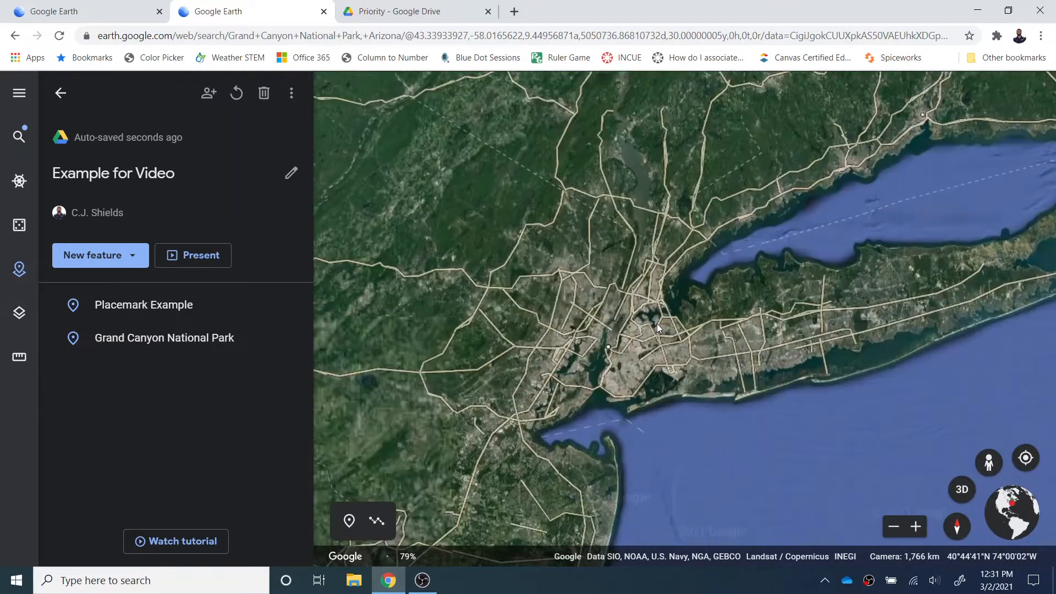
scroll(702, 276, "up", 5)
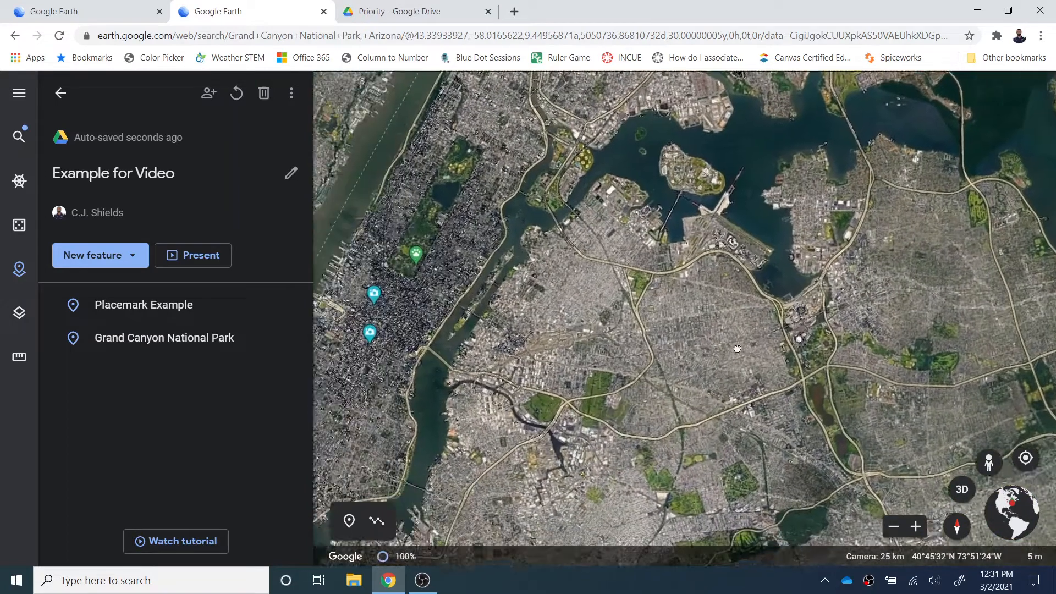
left_click_drag(737, 349, 829, 324)
scroll(505, 308, "up", 5)
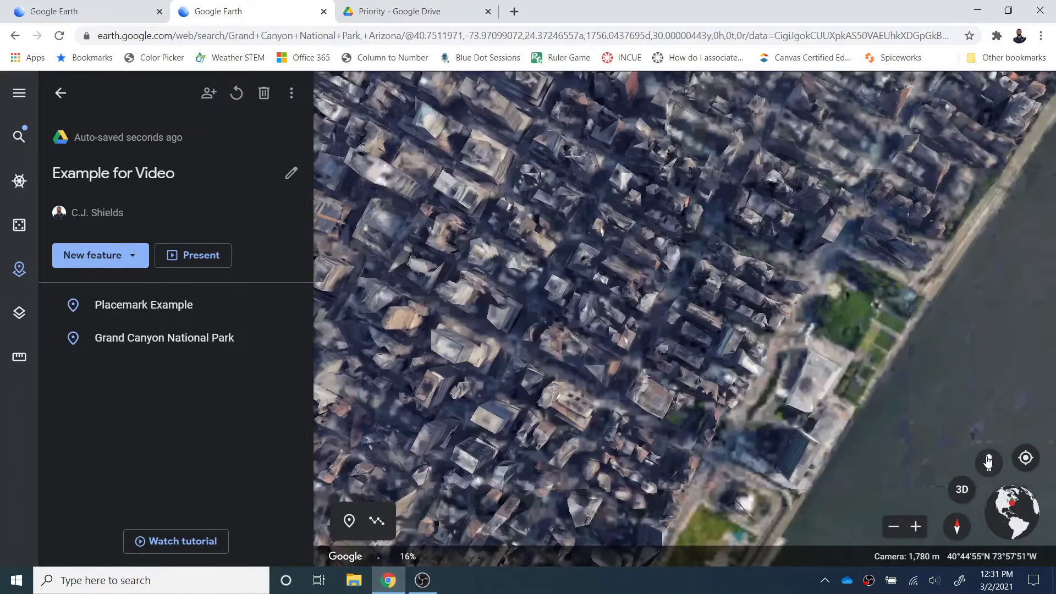
Step: Drop into Street View in Manhattan and turn to look along 2nd Avenue
left_click_drag(988, 461, 825, 317)
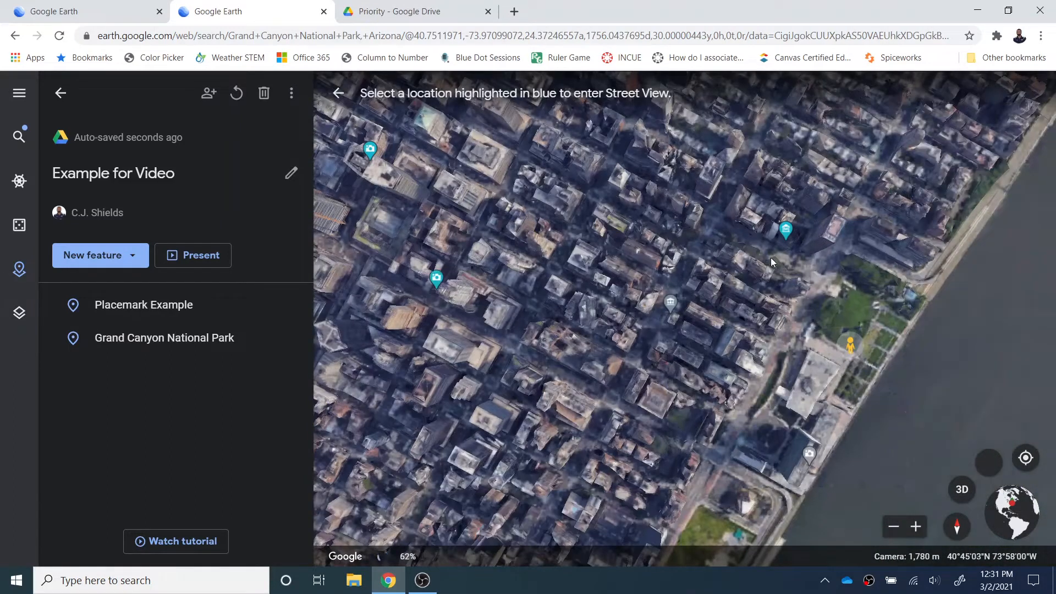
left_click_drag(694, 227, 690, 254)
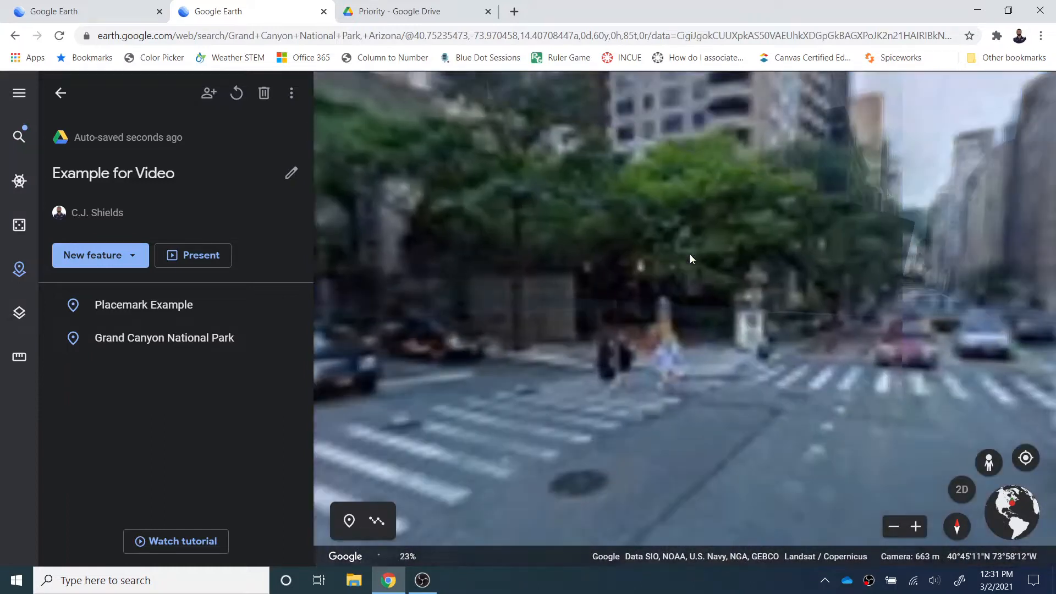
left_click_drag(886, 246, 177, 387)
left_click_drag(715, 410, 341, 454)
left_click_drag(842, 277, 453, 260)
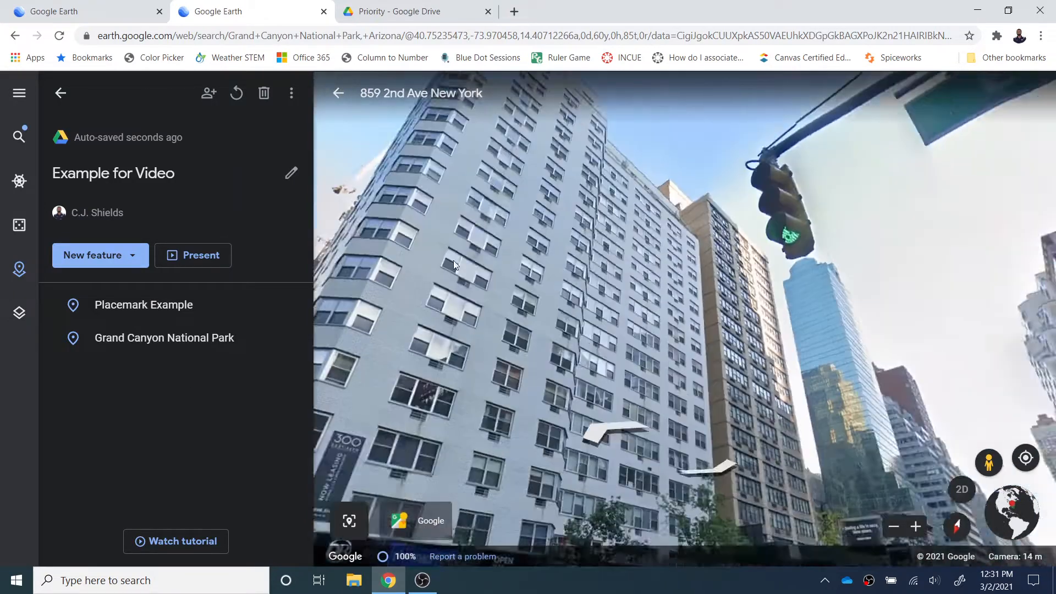
left_click_drag(947, 356, 651, 277)
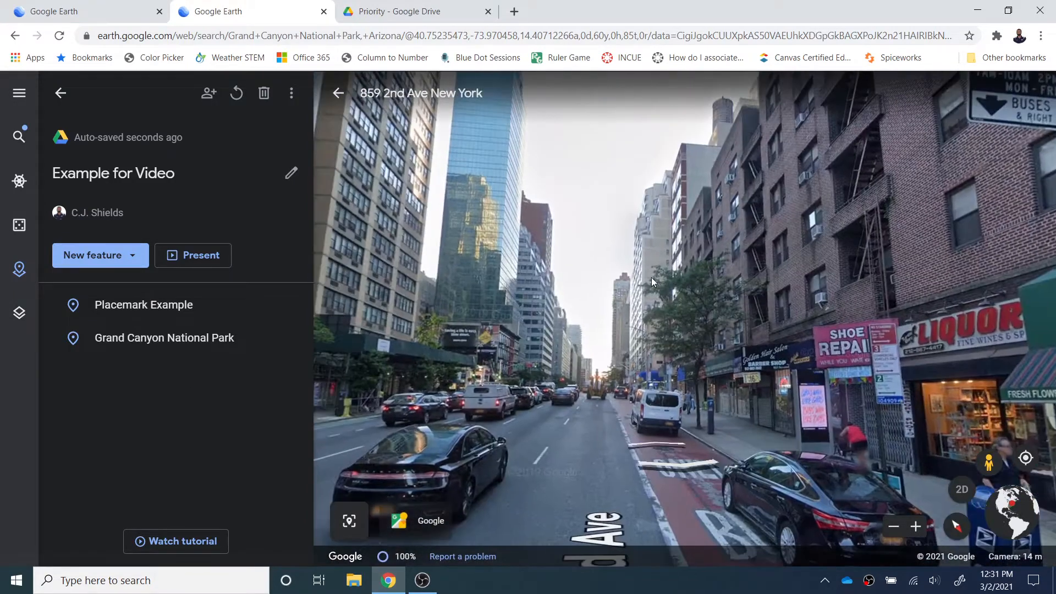
left_click(665, 443)
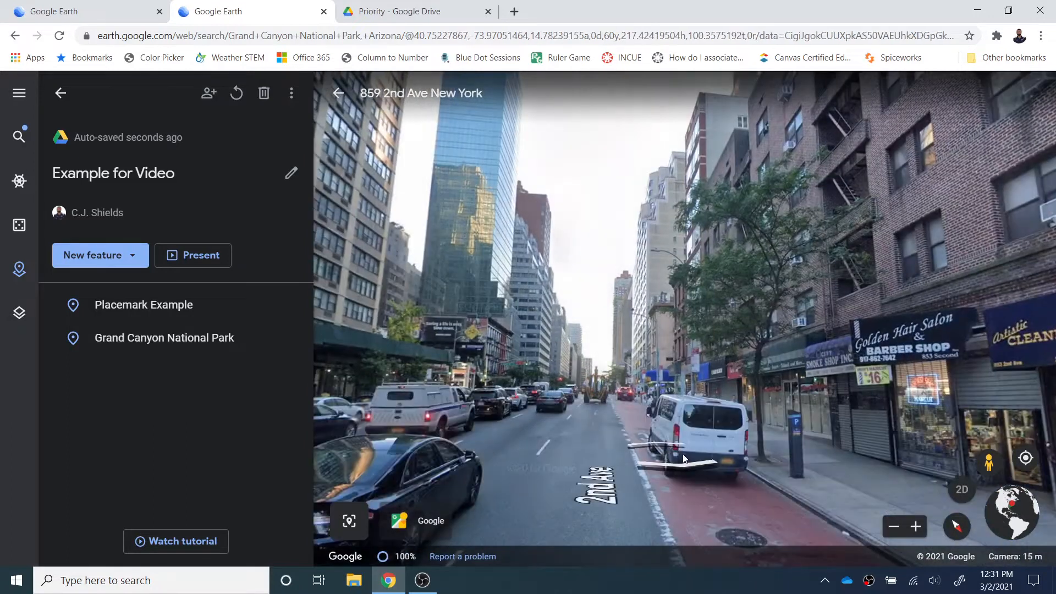
left_click(962, 490)
left_click(61, 93)
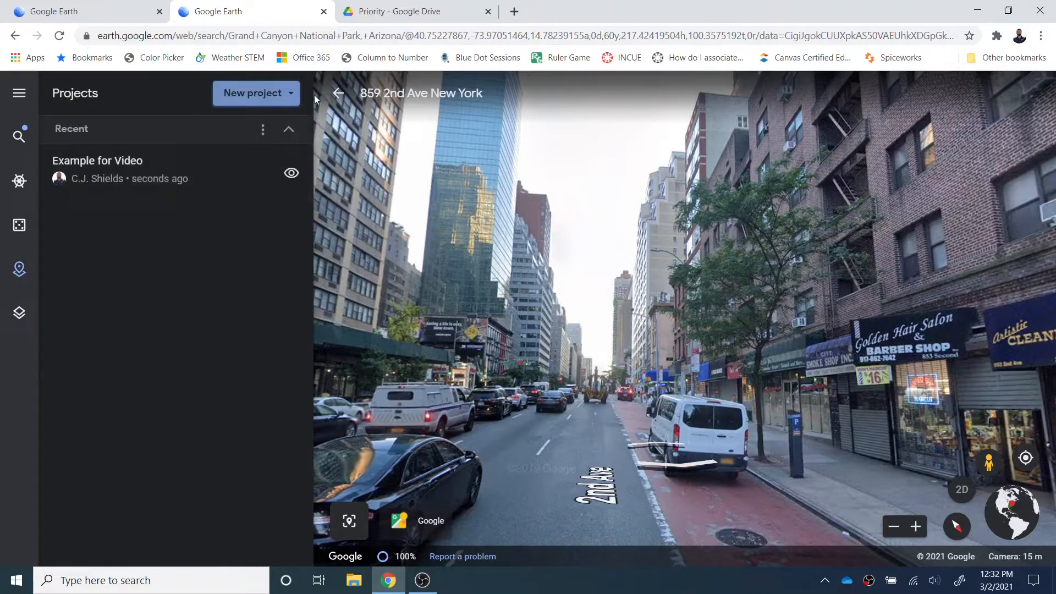
Step: Leave Street View, tilt Manhattan into a 3D view, then return to overhead 2D
left_click(336, 93)
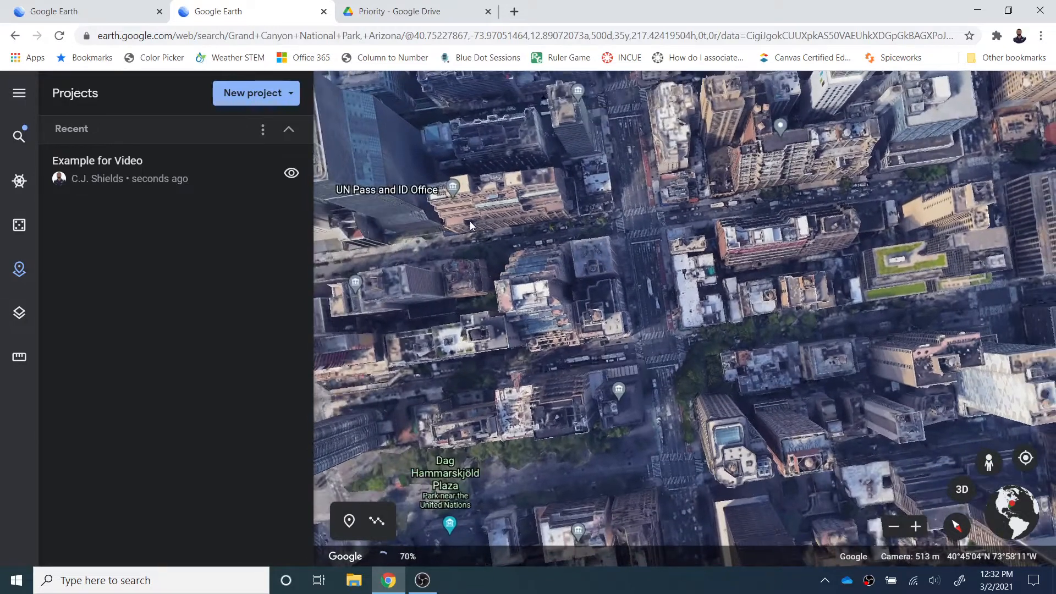
left_click(961, 491)
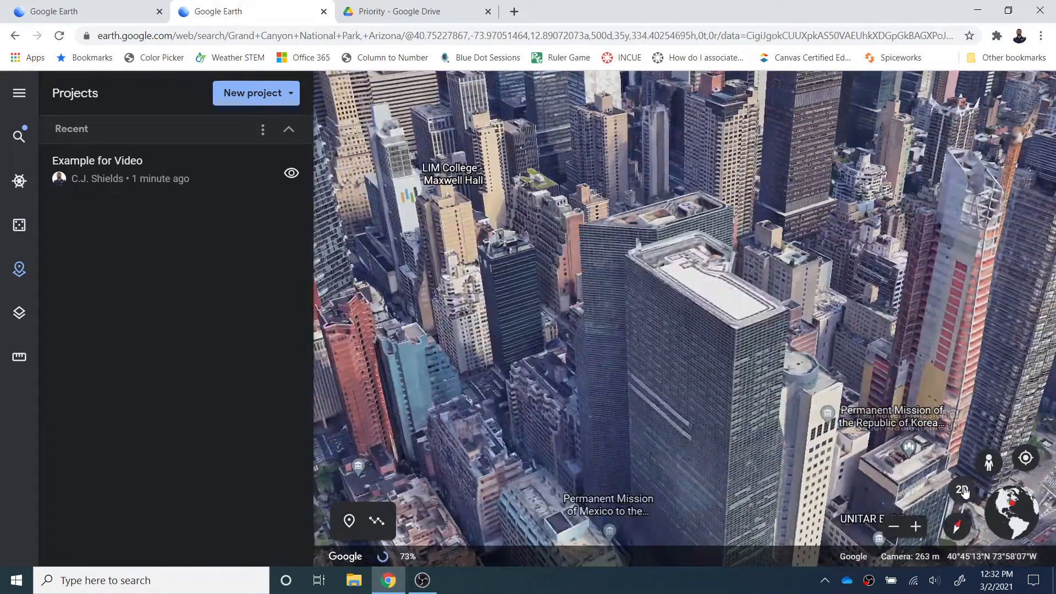
left_click(962, 490)
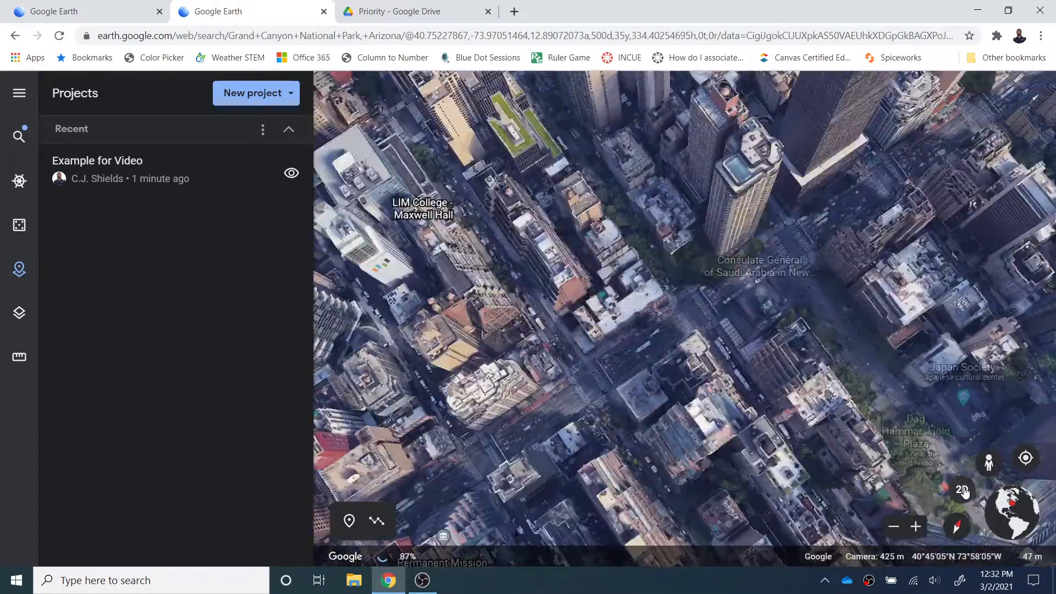
Step: Zoom out and pan west so the map spans Jersey City and Manhattan, then open the main menu
scroll(803, 439, "down", 5)
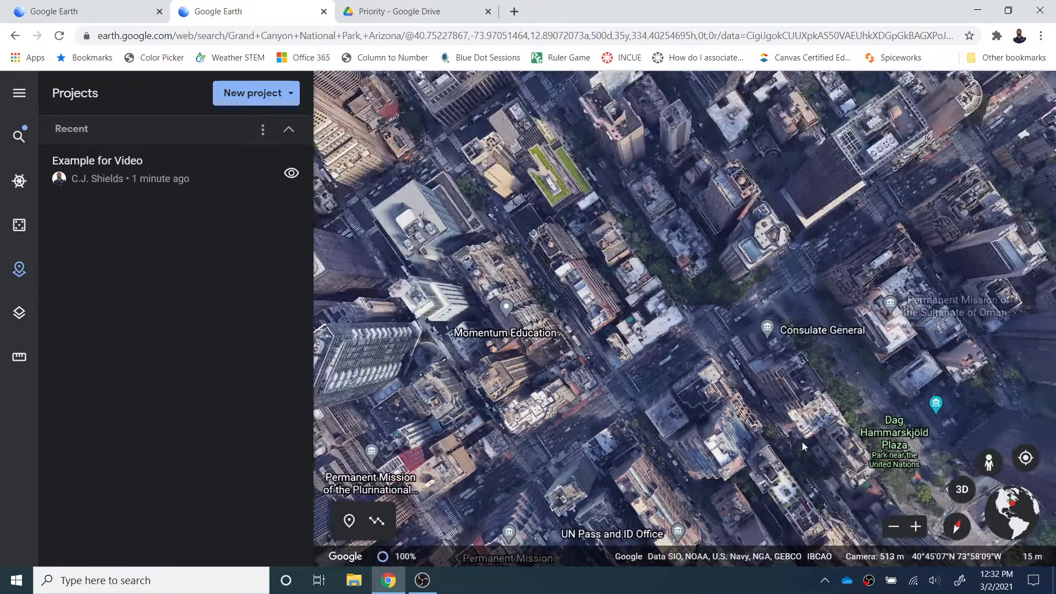
scroll(800, 450, "down", 10)
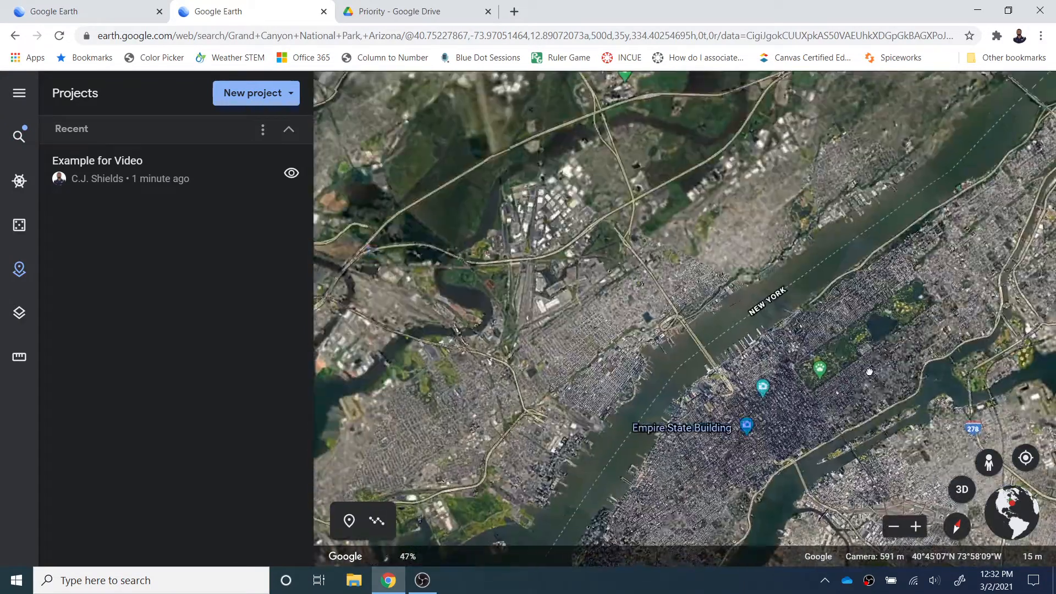
left_click_drag(818, 392, 869, 372)
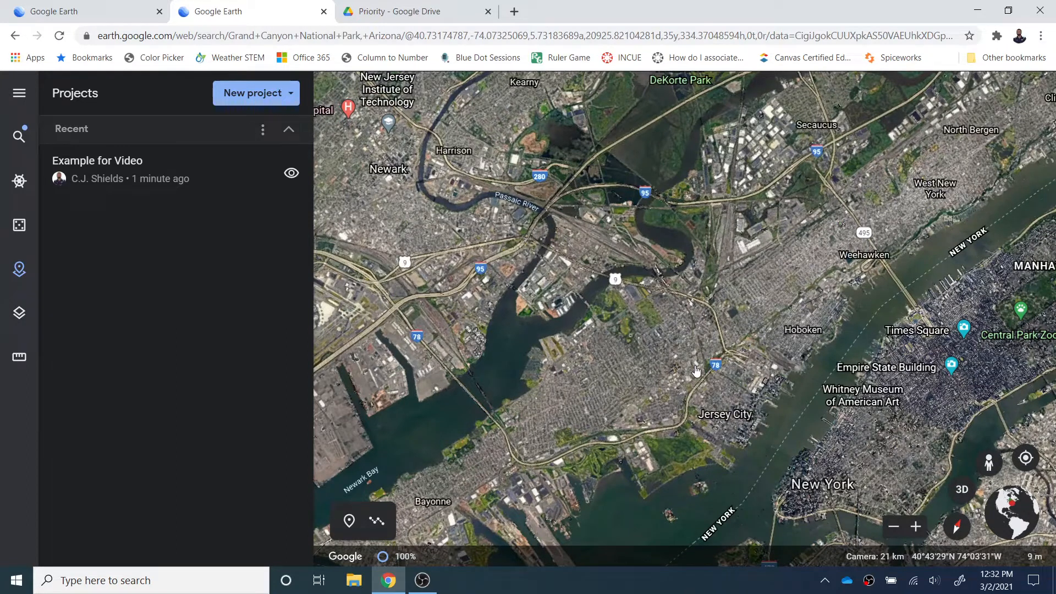
left_click(18, 94)
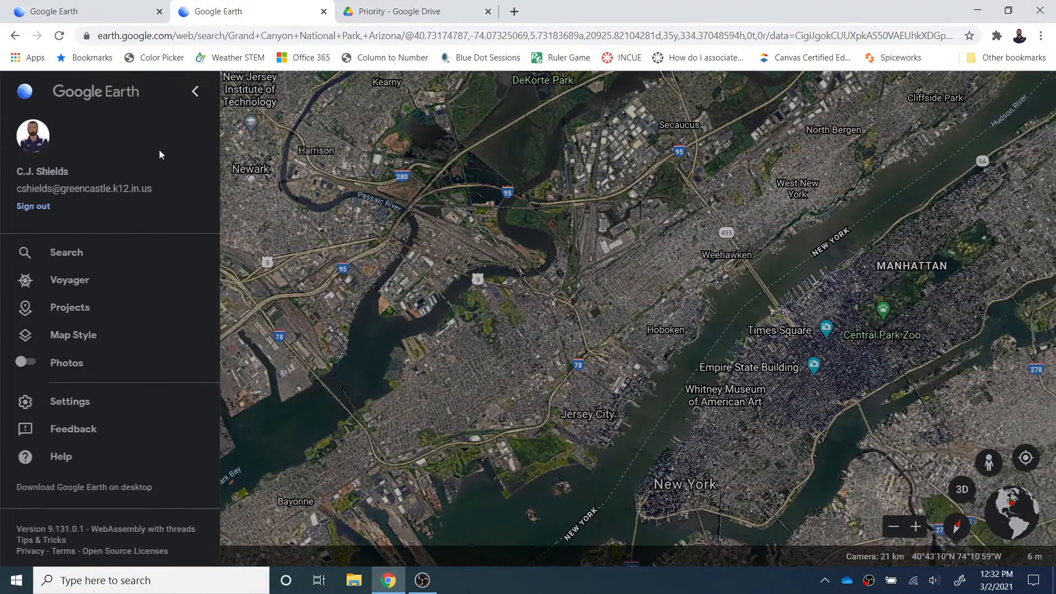
Step: Close the main menu and zoom out over central New Jersey around Edison
left_click(260, 155)
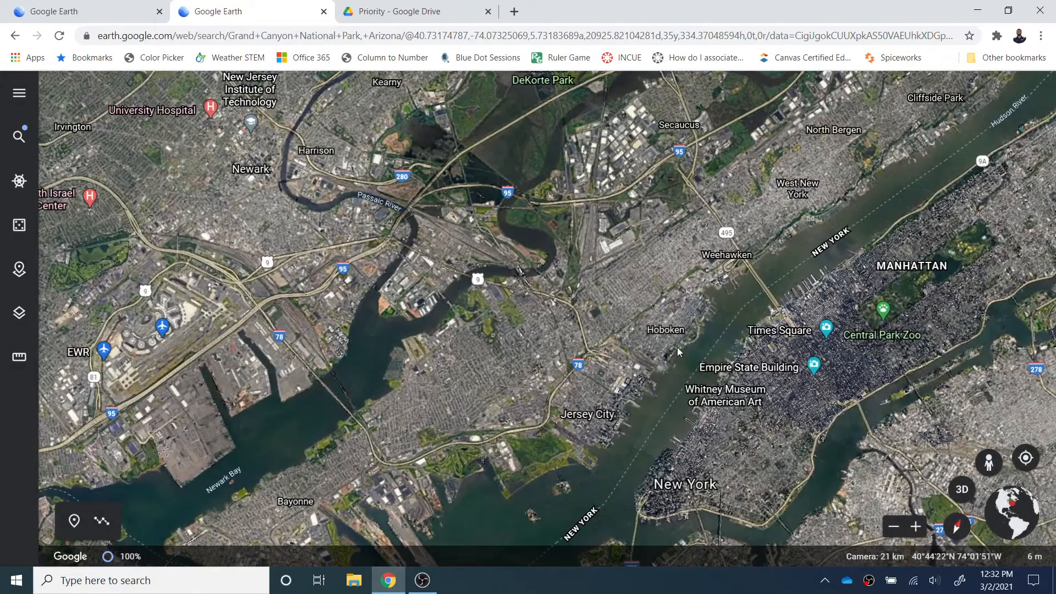
scroll(671, 345, "down", 3)
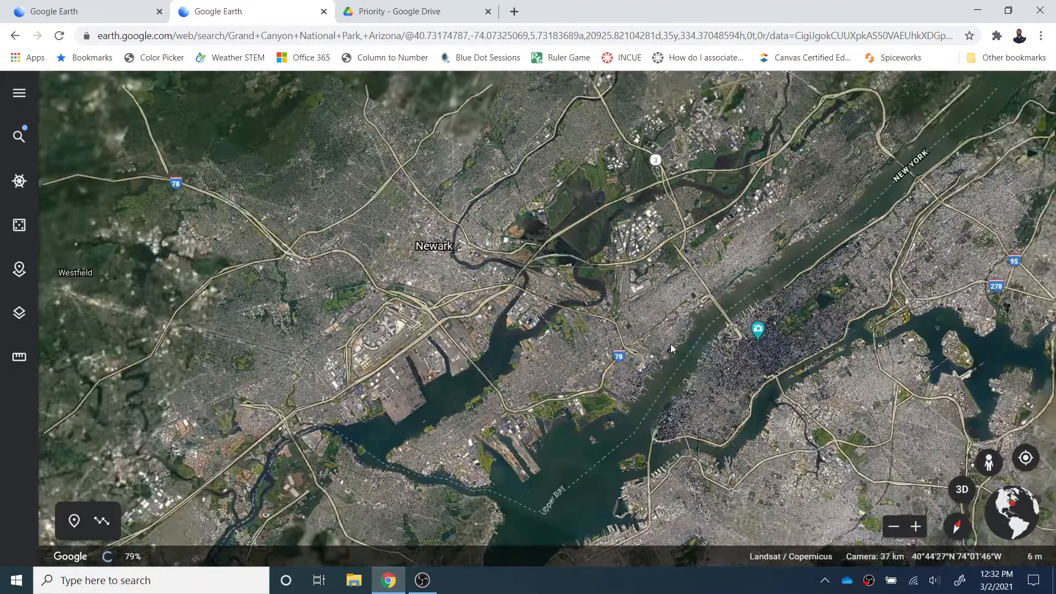
scroll(671, 346, "down", 5)
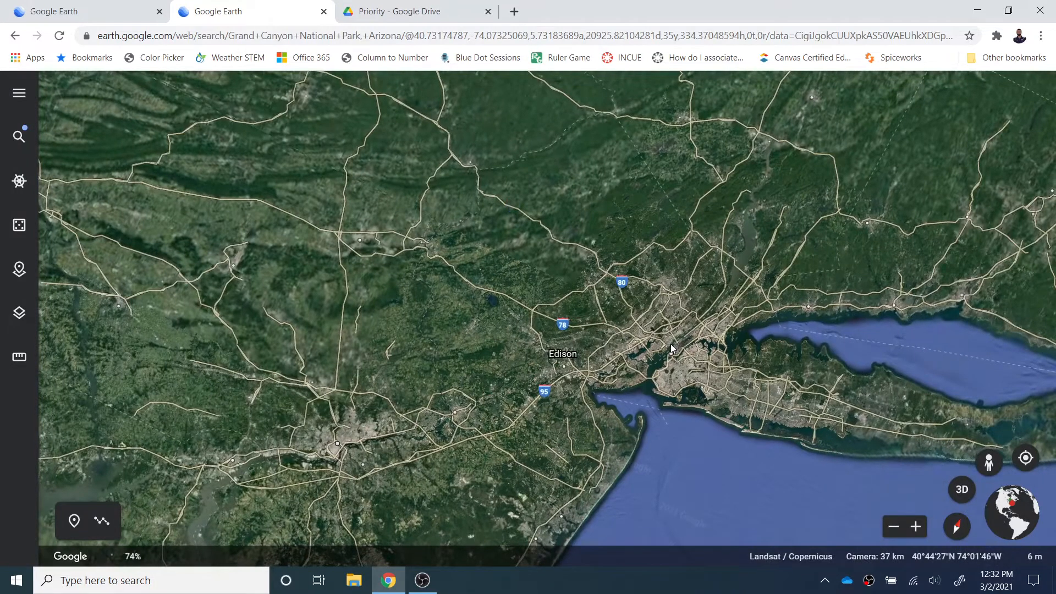
scroll(671, 347, "down", 5)
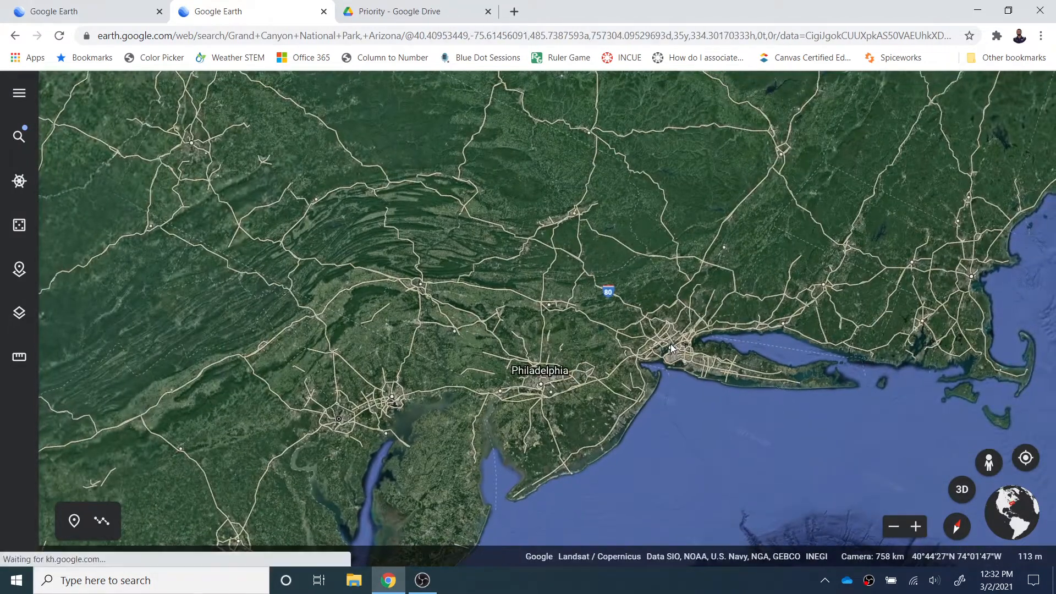